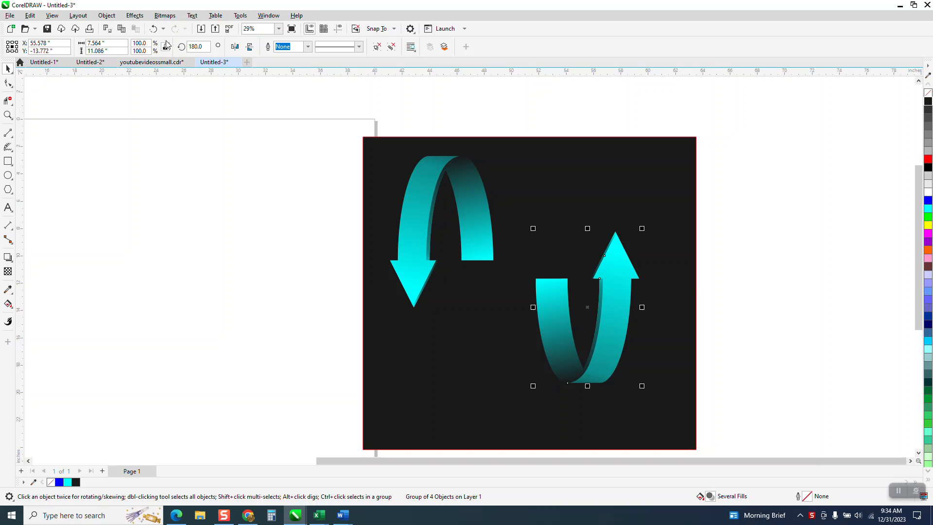
Undo the last move of the up-arrow group and draw a tall ellipse about 3.6 by 11.2 in on the blank page.
{"action": "left_click", "coordinate": [154, 28]}
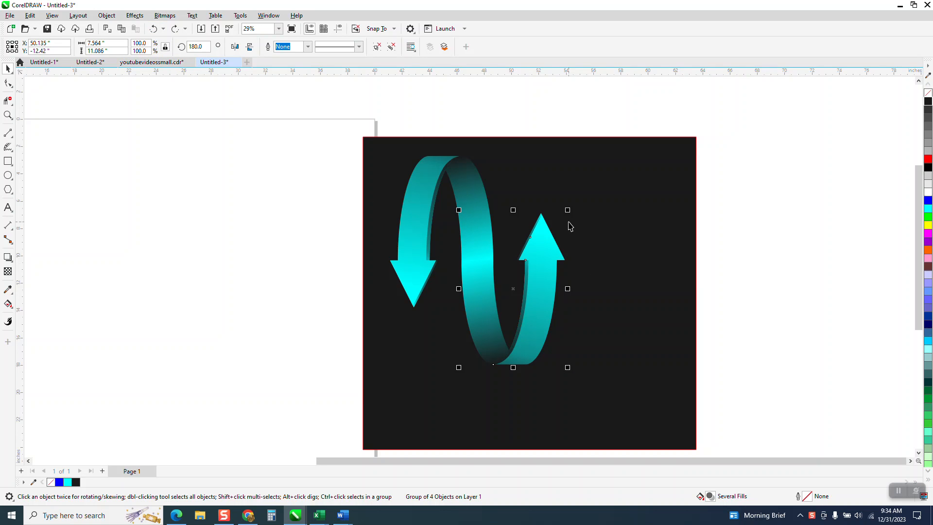
{"action": "scroll", "coordinate": [570, 227], "scroll_direction": "down", "scroll_amount": 2}
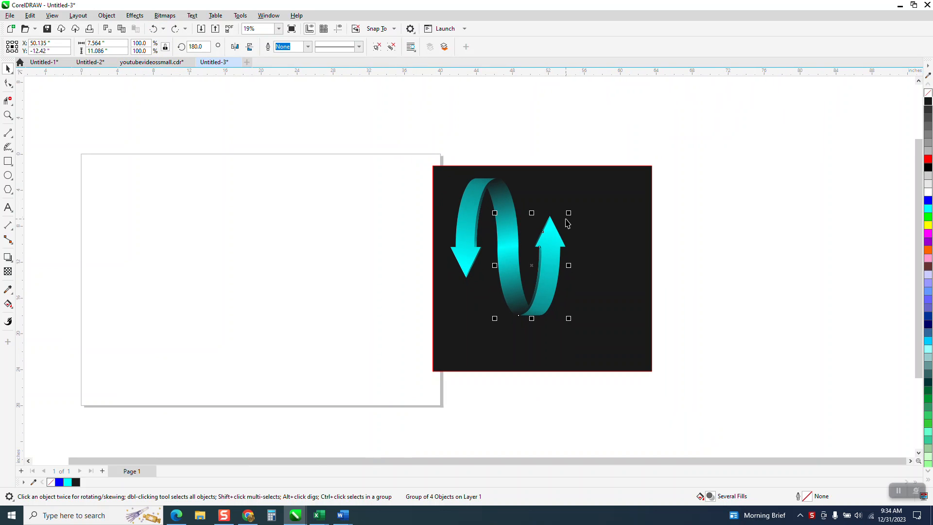
{"action": "left_click", "coordinate": [8, 115]}
{"action": "left_click_drag", "start_coordinate": [123, 170], "coordinate": [434, 377]}
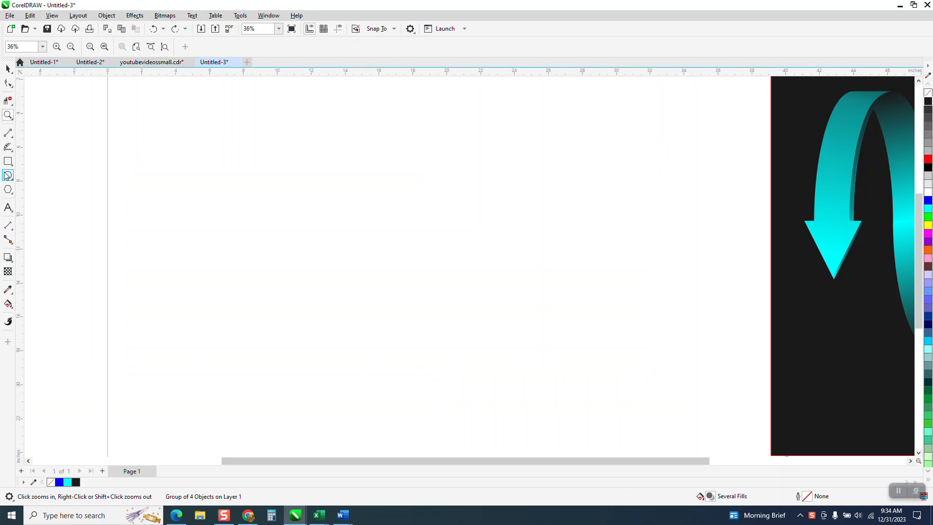
{"action": "left_click", "coordinate": [8, 175]}
{"action": "left_click_drag", "start_coordinate": [449, 143], "coordinate": [384, 335]}
{"action": "left_click", "coordinate": [7, 69]}
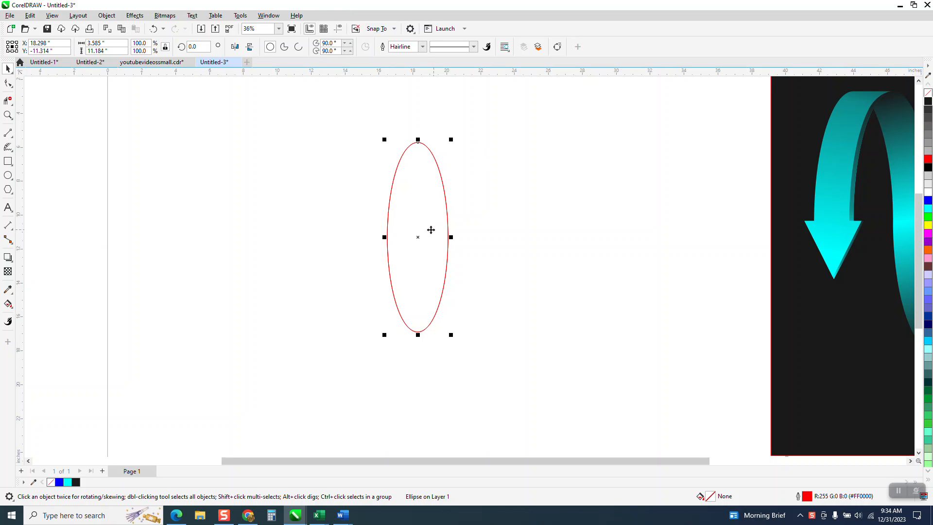
Place a copy of the ellipse about 1.45 in to its left, at the same height, so the two overlap.
{"action": "left_click", "coordinate": [420, 237]}
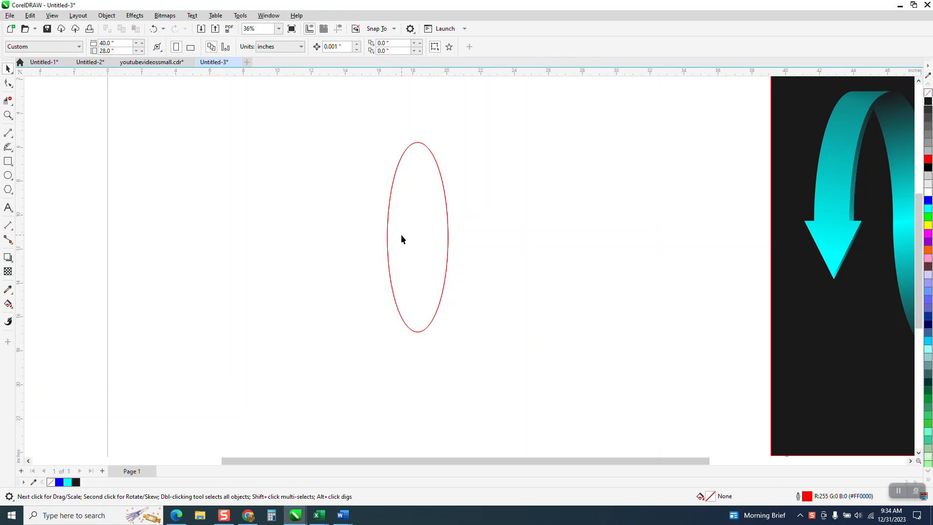
{"action": "left_click", "coordinate": [417, 237]}
{"action": "left_click_drag", "start_coordinate": [416, 238], "coordinate": [392, 243]}
{"action": "right_click", "coordinate": [393, 243]}
Connect the top quadrant points of the two ellipses with a straight 2-Point Line.
{"action": "left_click_drag", "start_coordinate": [329, 112], "coordinate": [342, 203]}
{"action": "left_click_drag", "start_coordinate": [522, 414], "coordinate": [523, 415]}
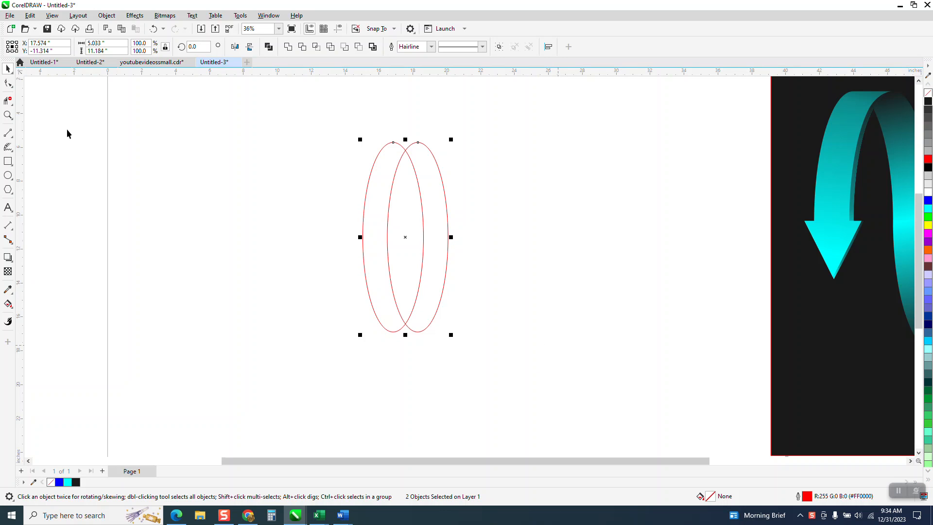
{"action": "left_click", "coordinate": [13, 145]}
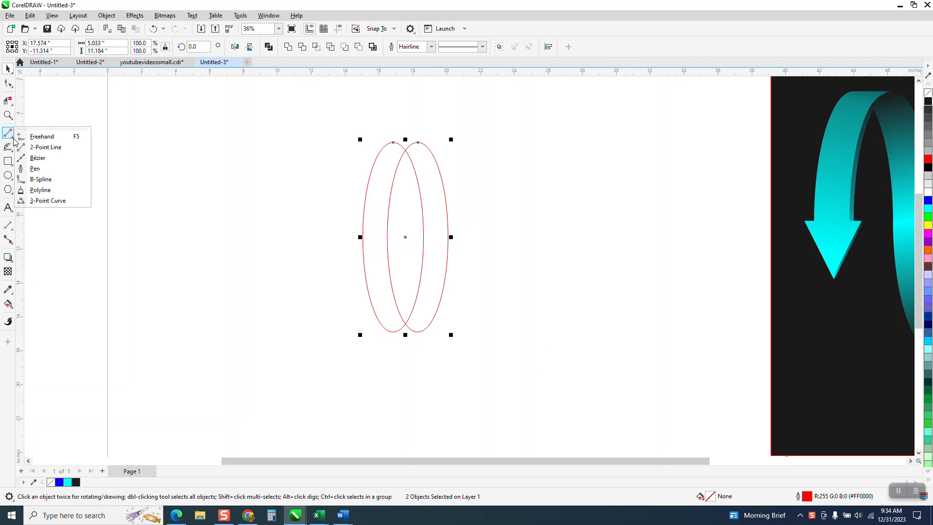
{"action": "left_click", "coordinate": [40, 146]}
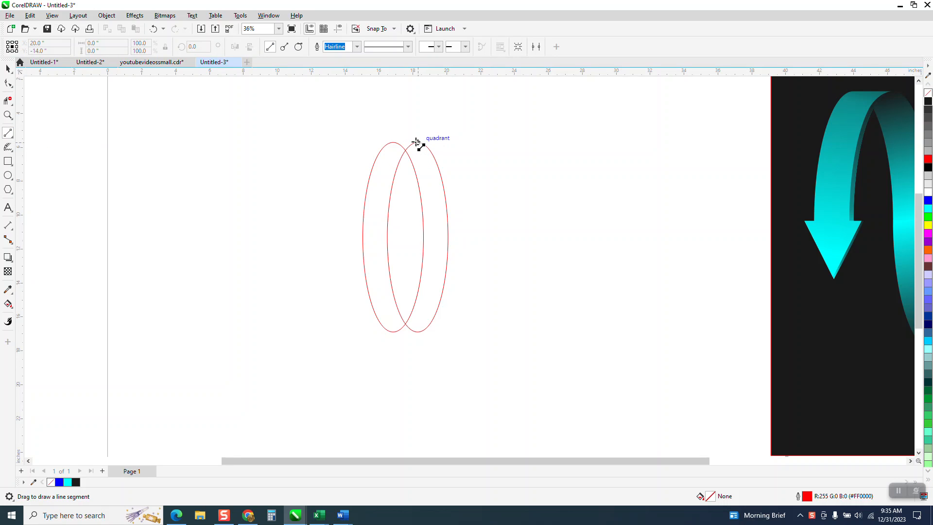
{"action": "left_click_drag", "start_coordinate": [417, 142], "coordinate": [392, 142]}
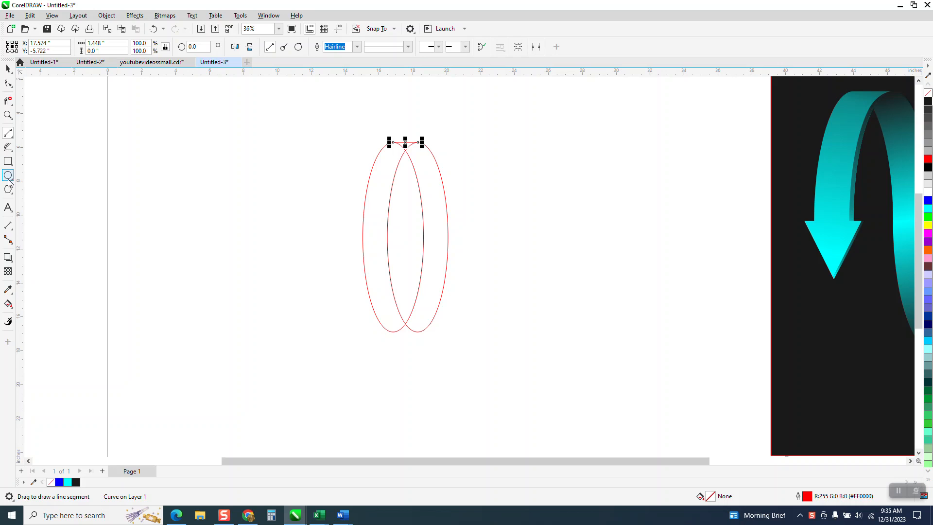
Create a downward-pointing three-sided polygon about 3.1 by 2.7 in and position it over the left side of the overlapping ellipses.
{"action": "left_click", "coordinate": [13, 194]}
{"action": "left_click", "coordinate": [42, 190]}
{"action": "left_click", "coordinate": [291, 50]}
{"action": "left_click_drag", "start_coordinate": [283, 155], "coordinate": [231, 201]}
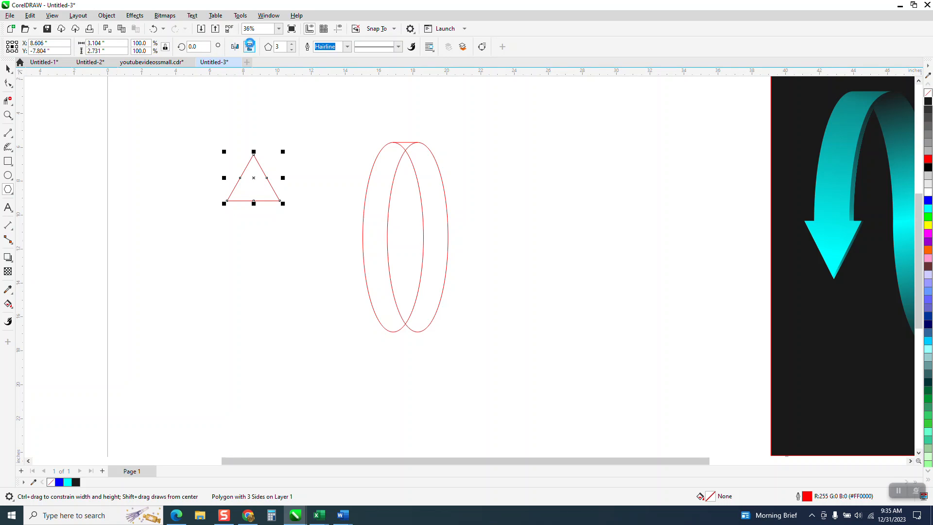
{"action": "left_click", "coordinate": [8, 69]}
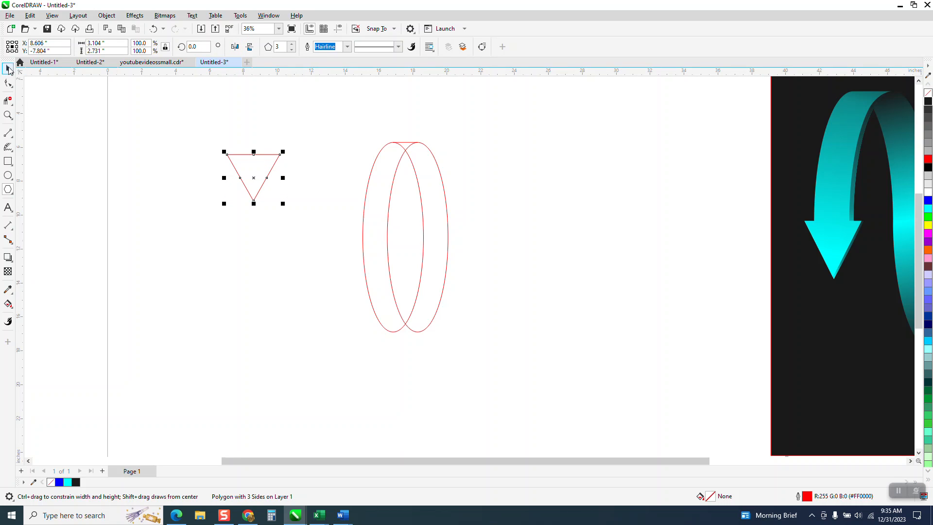
{"action": "left_click_drag", "start_coordinate": [254, 161], "coordinate": [375, 246]}
Draw a straight line about 6.9 in long from the triangle's upper-left corner across both ellipses.
{"action": "left_click", "coordinate": [8, 115]}
{"action": "left_click_drag", "start_coordinate": [267, 193], "coordinate": [492, 357]}
{"action": "scroll", "coordinate": [286, 222], "scroll_direction": "down", "scroll_amount": 2}
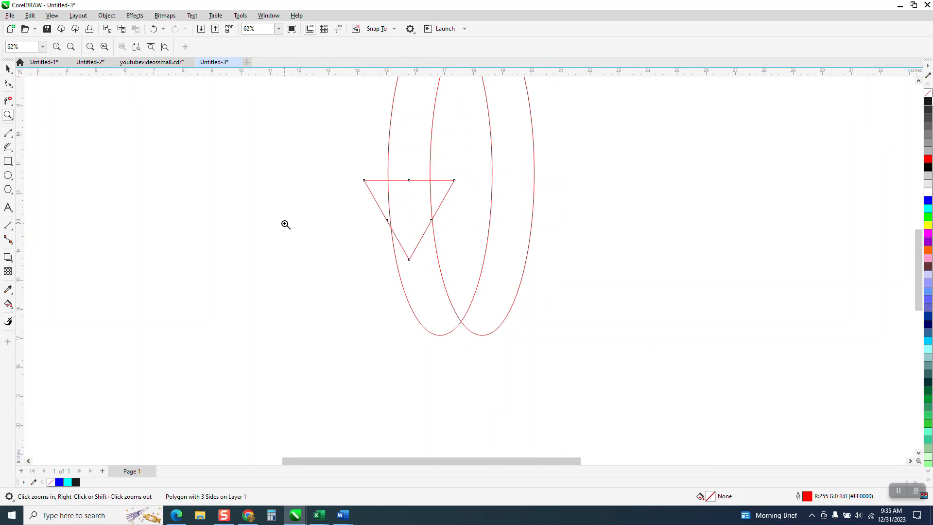
{"action": "scroll", "coordinate": [332, 230], "scroll_direction": "down", "scroll_amount": 1}
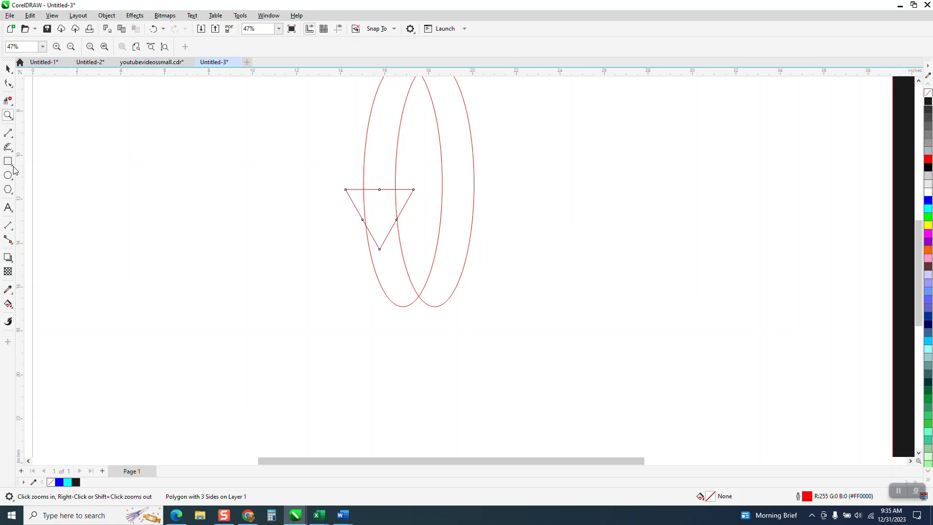
{"action": "left_click", "coordinate": [10, 135]}
{"action": "left_click", "coordinate": [41, 144]}
{"action": "left_click_drag", "start_coordinate": [346, 190], "coordinate": [497, 188]}
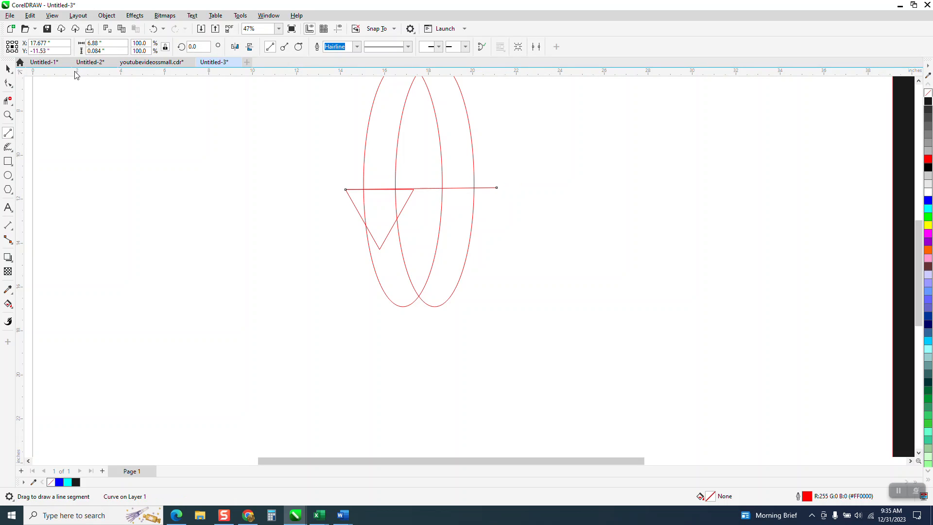
Trim the cross line with Virtual Segment Delete, removing its middle segments and the end beyond the right ellipse.
{"action": "left_click", "coordinate": [9, 100]}
{"action": "left_click", "coordinate": [384, 189]}
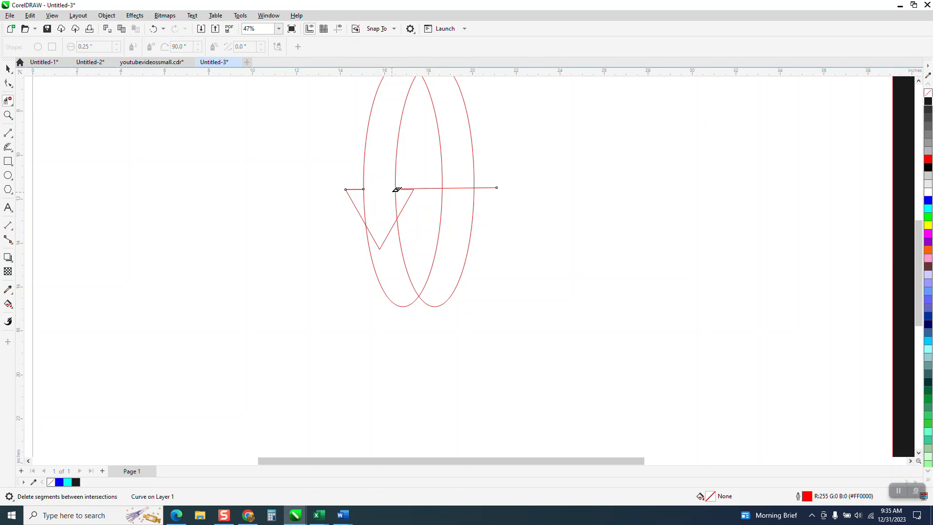
{"action": "left_click_drag", "start_coordinate": [406, 185], "coordinate": [445, 197]}
{"action": "left_click", "coordinate": [154, 29]}
{"action": "left_click", "coordinate": [430, 184]}
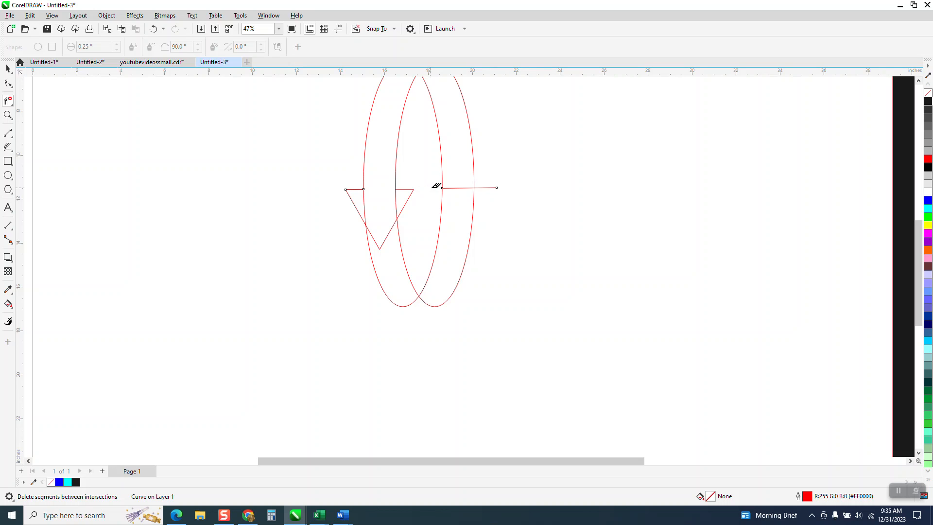
{"action": "left_click", "coordinate": [491, 187]}
Delete the leftover piece of the cross line that overlaps the left part of the triangle's upper edge.
{"action": "left_click", "coordinate": [8, 114]}
{"action": "left_click_drag", "start_coordinate": [373, 182], "coordinate": [452, 226]}
{"action": "scroll", "coordinate": [451, 226], "scroll_direction": "down", "scroll_amount": 2}
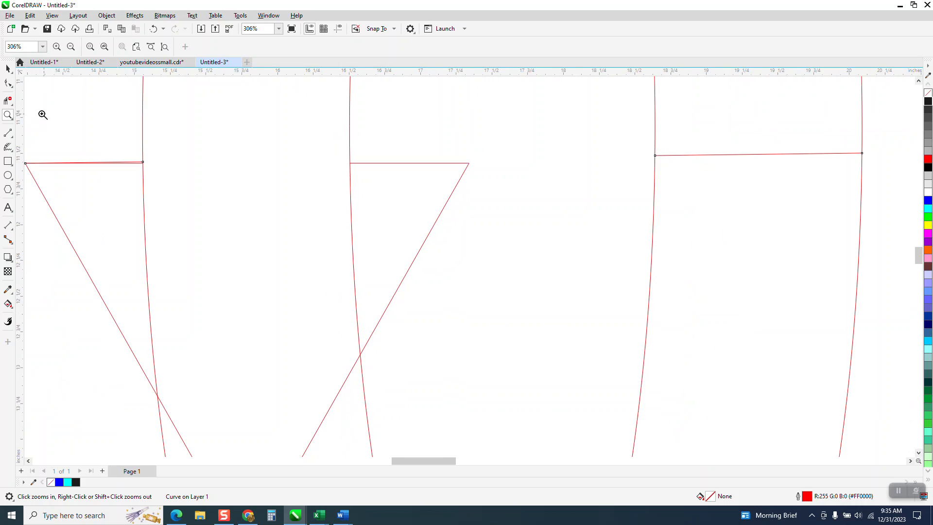
{"action": "left_click", "coordinate": [8, 100]}
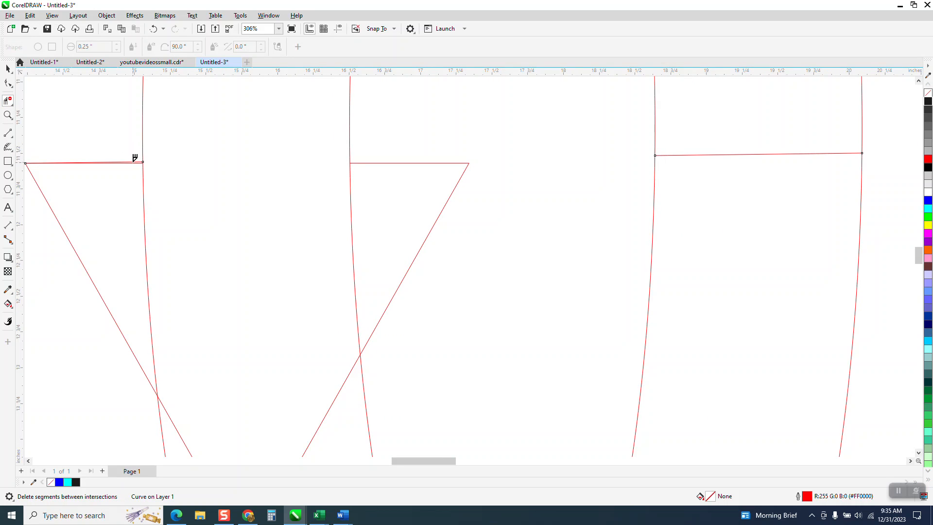
{"action": "left_click", "coordinate": [132, 163]}
{"action": "left_click", "coordinate": [154, 28]}
{"action": "left_click", "coordinate": [135, 161]}
Delete the ellipse arcs inside the triangle and the left ellipse's short arc under the top connecting line.
{"action": "scroll", "coordinate": [133, 162], "scroll_direction": "down", "scroll_amount": 1}
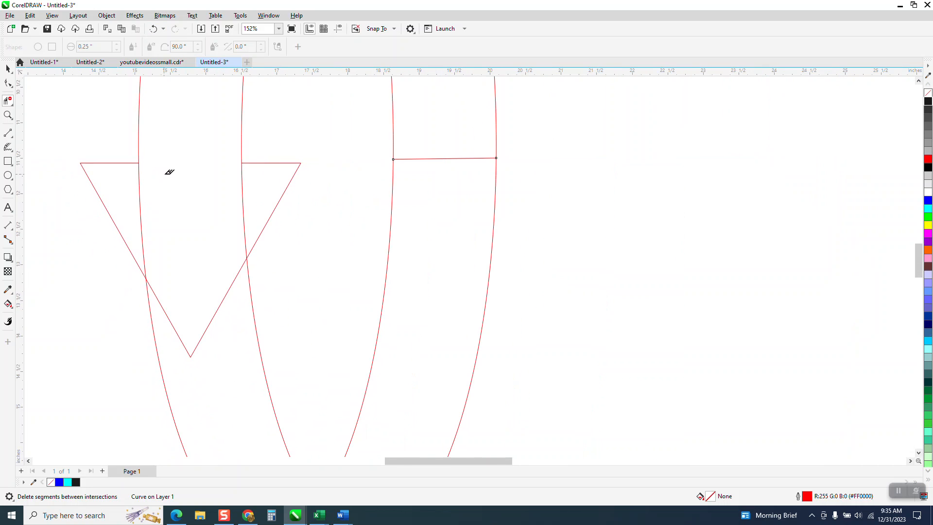
{"action": "scroll", "coordinate": [173, 176], "scroll_direction": "down", "scroll_amount": 1}
{"action": "left_click_drag", "start_coordinate": [139, 183], "coordinate": [241, 188]}
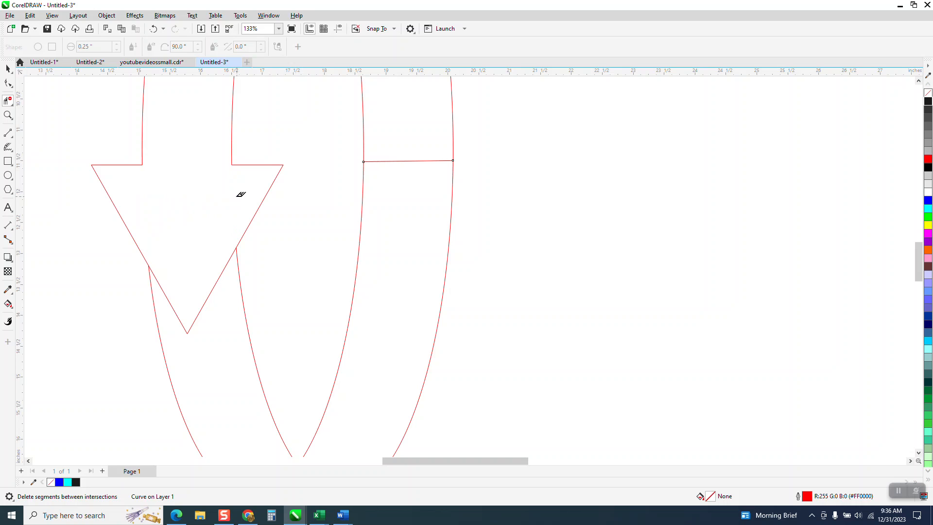
{"action": "scroll", "coordinate": [225, 204], "scroll_direction": "down", "scroll_amount": 2}
{"action": "scroll", "coordinate": [218, 277], "scroll_direction": "down", "scroll_amount": 2}
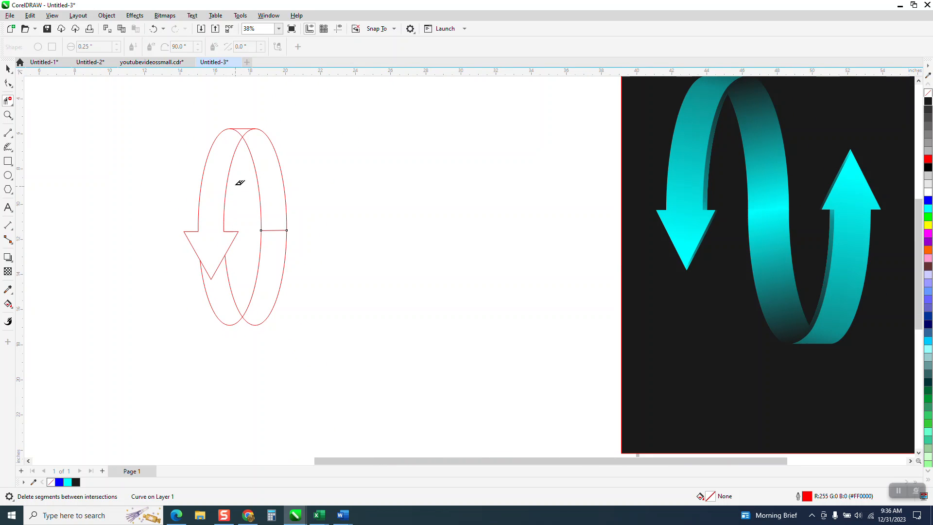
{"action": "left_click", "coordinate": [242, 130]}
Set the document's nudge distance to 6 inches with nothing selected.
{"action": "left_click", "coordinate": [8, 69]}
{"action": "left_click_drag", "start_coordinate": [150, 105], "coordinate": [315, 350]}
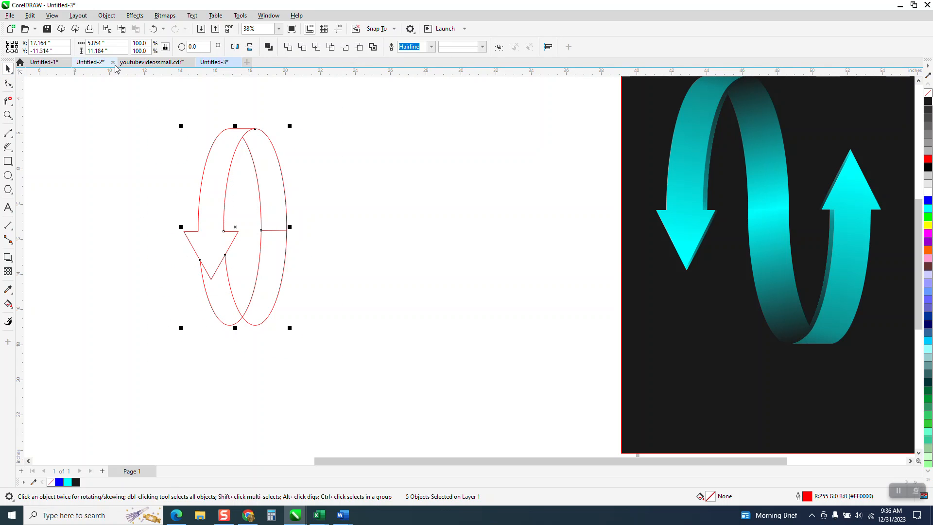
{"action": "left_click", "coordinate": [139, 109]}
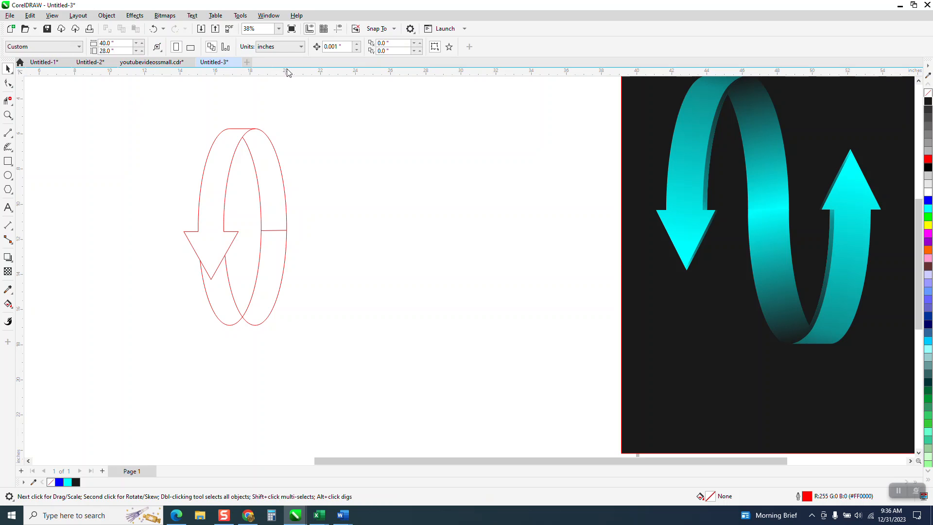
{"action": "type", "text": "6"}
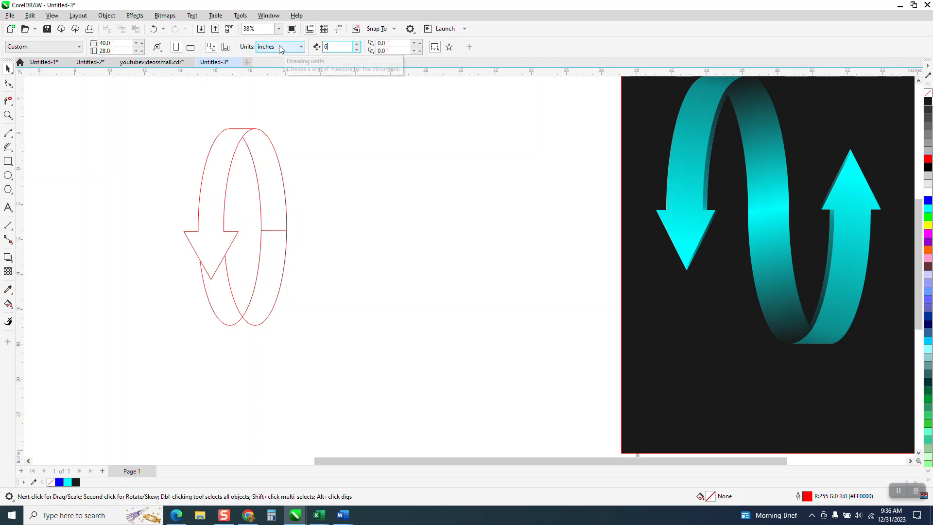
{"action": "key", "text": "Return"}
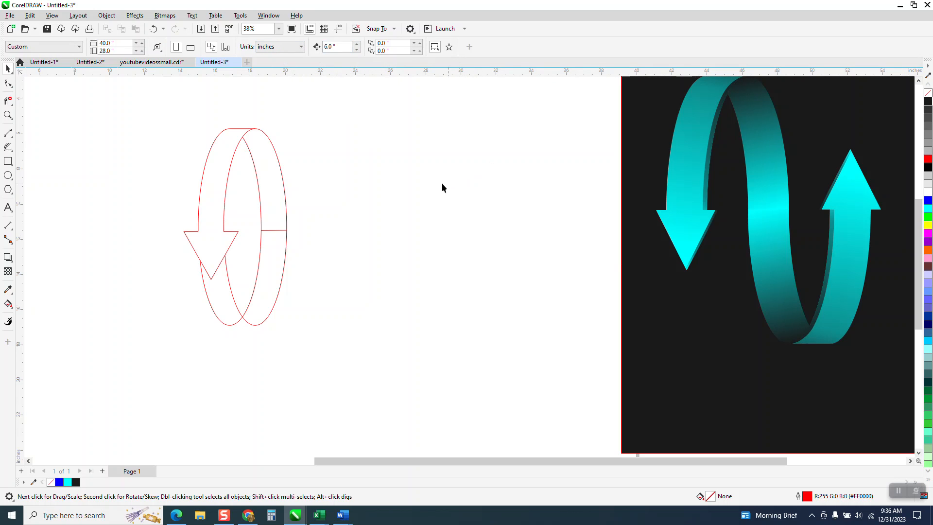
Smart Fill the curved down-arrow region with cyan and no outline, and nudge the filled shape 6 in to the right.
{"action": "left_click", "coordinate": [7, 304]}
{"action": "left_click", "coordinate": [12, 311]}
{"action": "left_click", "coordinate": [34, 316]}
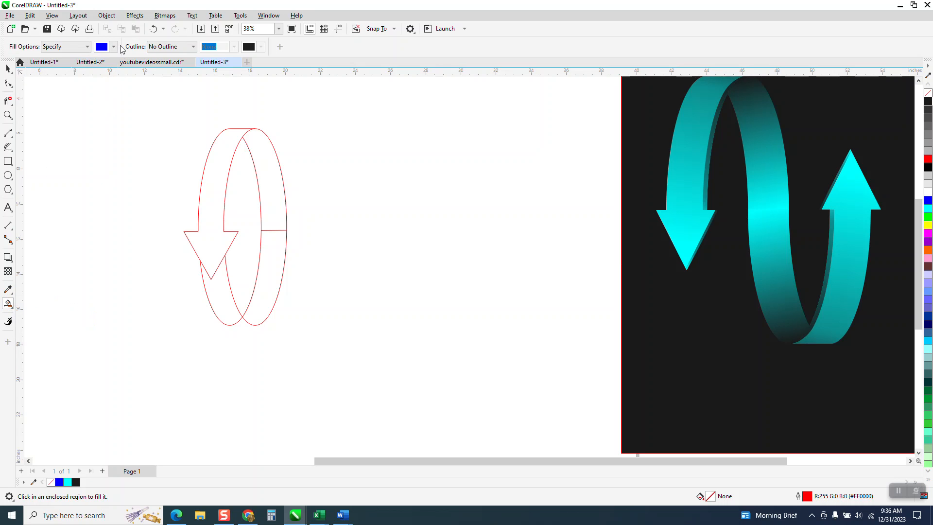
{"action": "left_click", "coordinate": [114, 47]}
{"action": "left_click", "coordinate": [166, 108]}
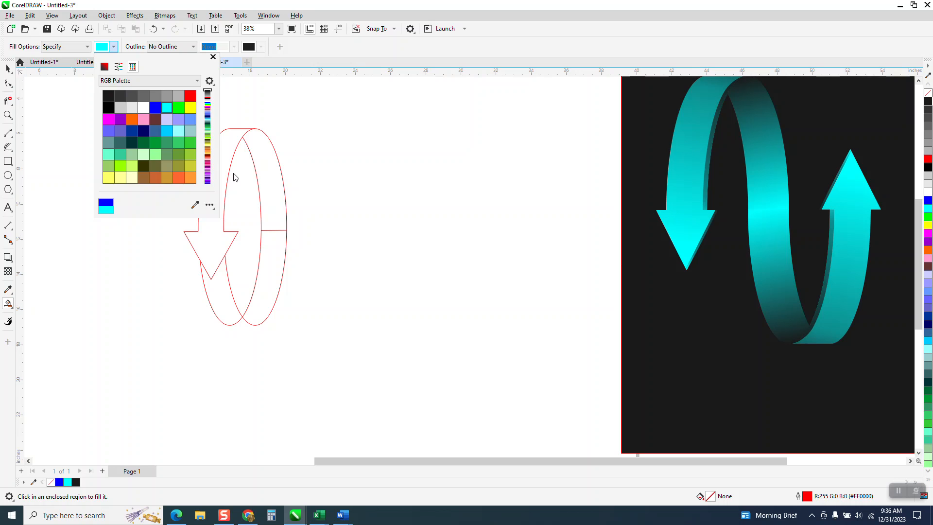
{"action": "left_click", "coordinate": [226, 158]}
{"action": "left_click", "coordinate": [224, 155]}
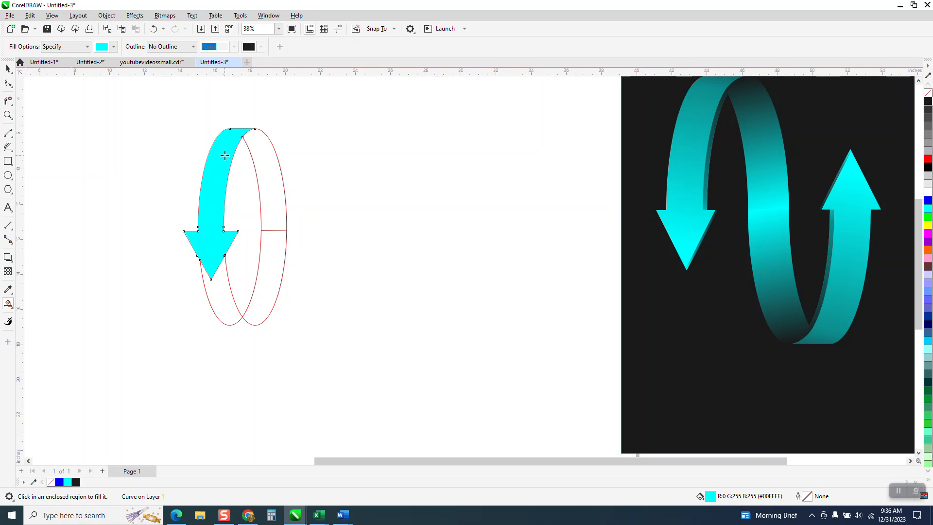
{"action": "key", "text": "Right"}
Smart Fill the right-hand band above the cross line with cyan and nudge it 6 in right to join the arrow.
{"action": "left_click", "coordinate": [265, 175]}
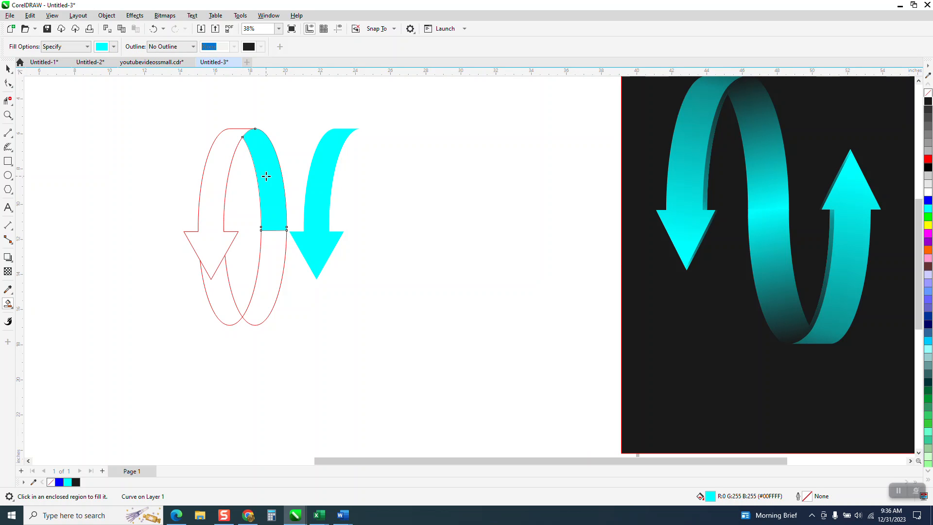
{"action": "key", "text": "Right"}
{"action": "left_click", "coordinate": [8, 69]}
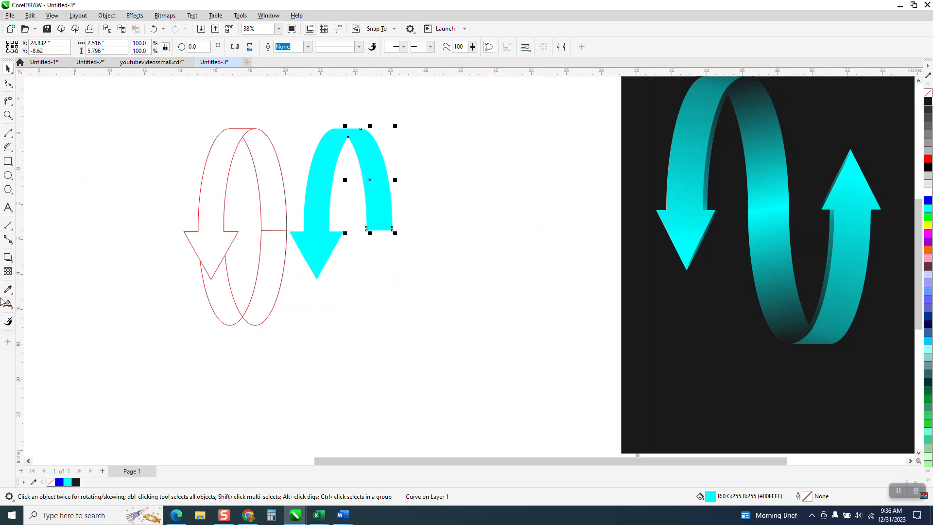
Apply a fountain fill to the cyan right-hand band, from cyan at its lower end to near-black at the top, moving the midpoint toward the dark end.
{"action": "left_click", "coordinate": [10, 305]}
{"action": "left_click", "coordinate": [45, 310]}
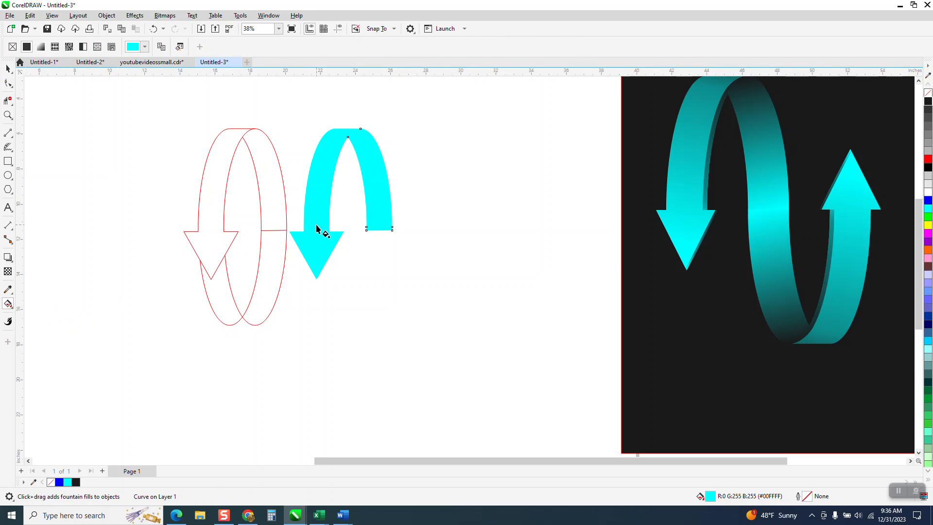
{"action": "left_click_drag", "start_coordinate": [384, 226], "coordinate": [360, 129]}
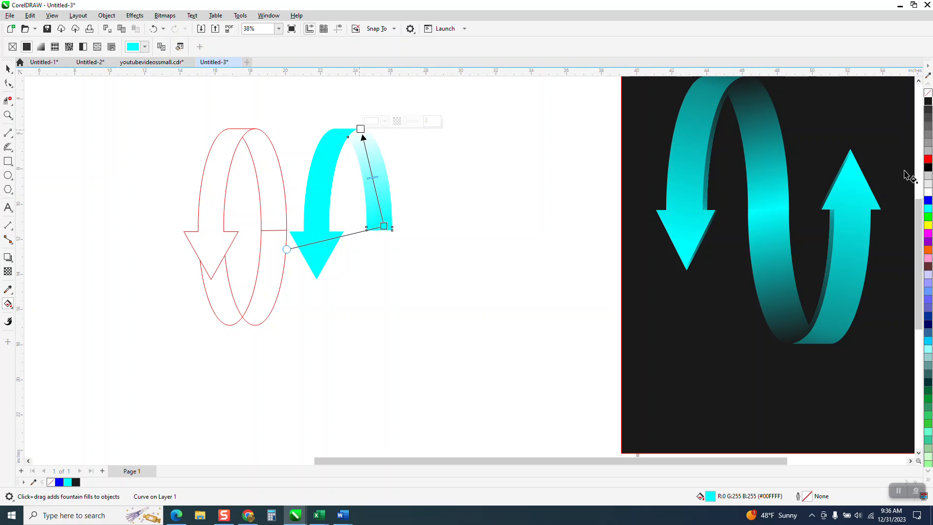
{"action": "left_click_drag", "start_coordinate": [927, 101], "coordinate": [362, 131]}
{"action": "left_click_drag", "start_coordinate": [373, 178], "coordinate": [366, 147]}
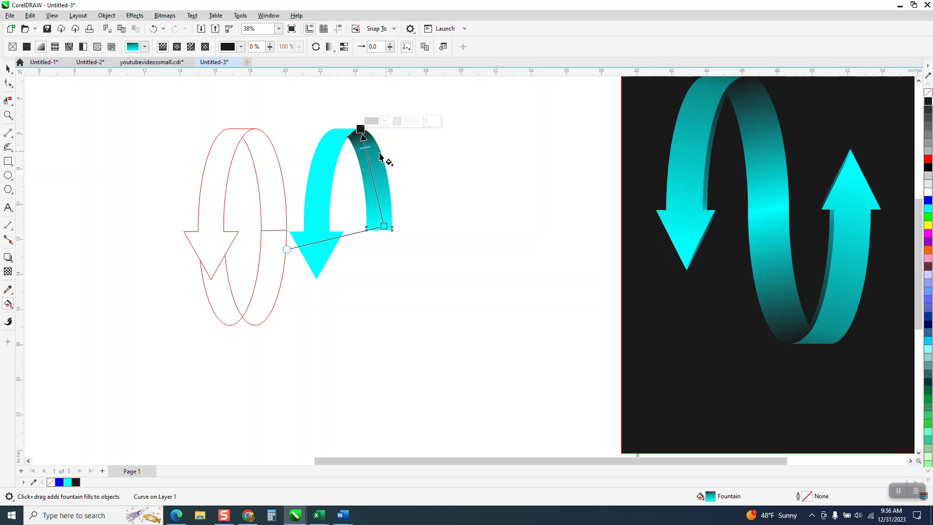
{"action": "left_click", "coordinate": [12, 70]}
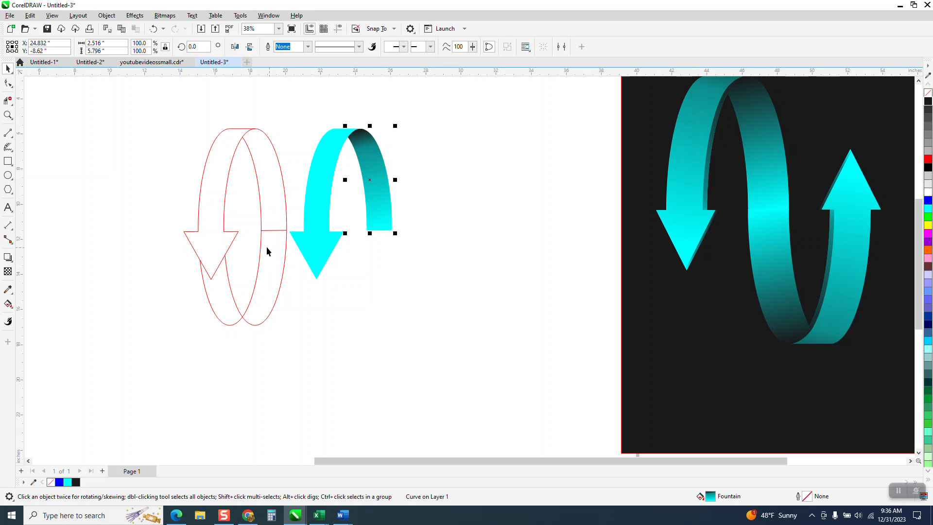
{"action": "left_click", "coordinate": [8, 304]}
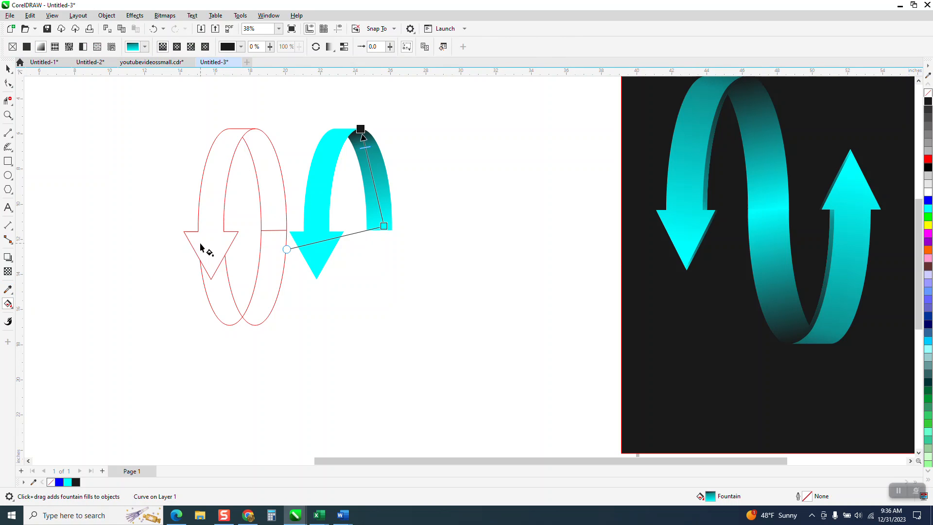
Smart Fill the original curved down-arrow region with cyan again and nudge the new shape 6 in to the left.
{"action": "left_click", "coordinate": [8, 69]}
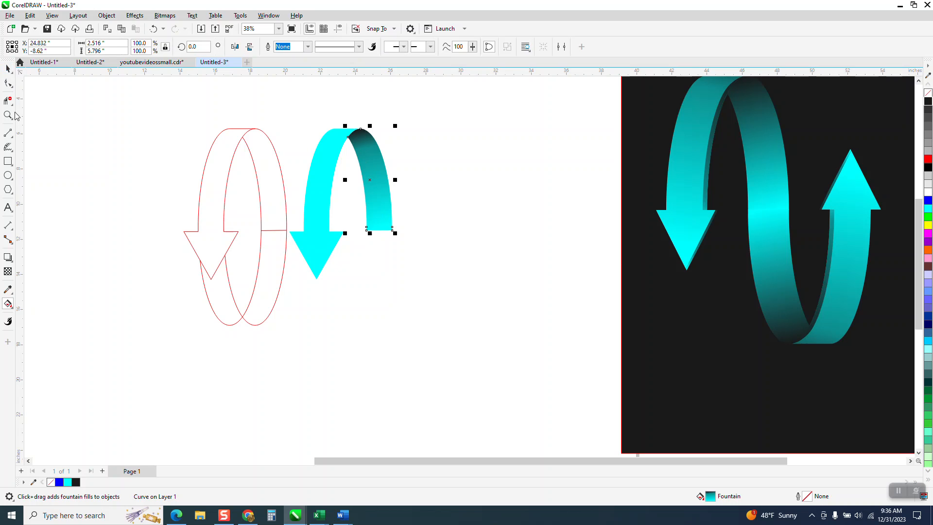
{"action": "left_click", "coordinate": [12, 307]}
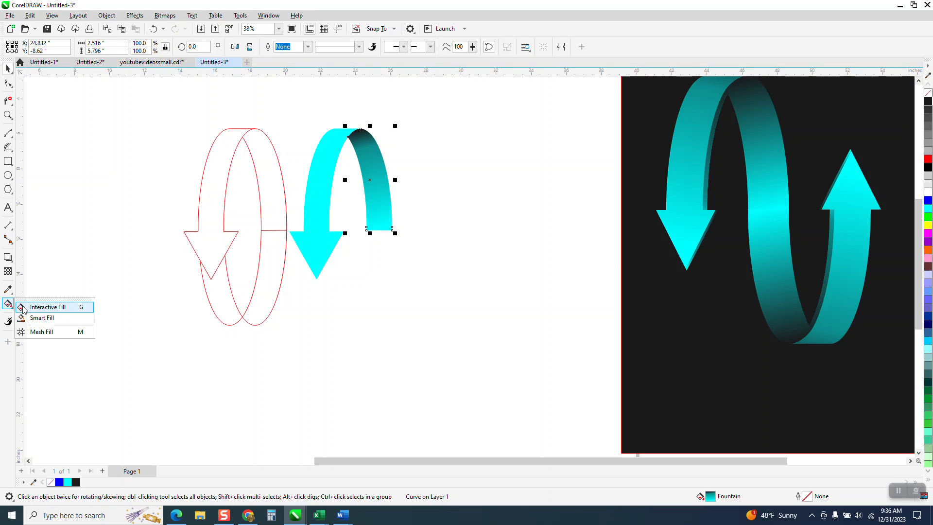
{"action": "left_click", "coordinate": [57, 318]}
{"action": "left_click", "coordinate": [210, 253]}
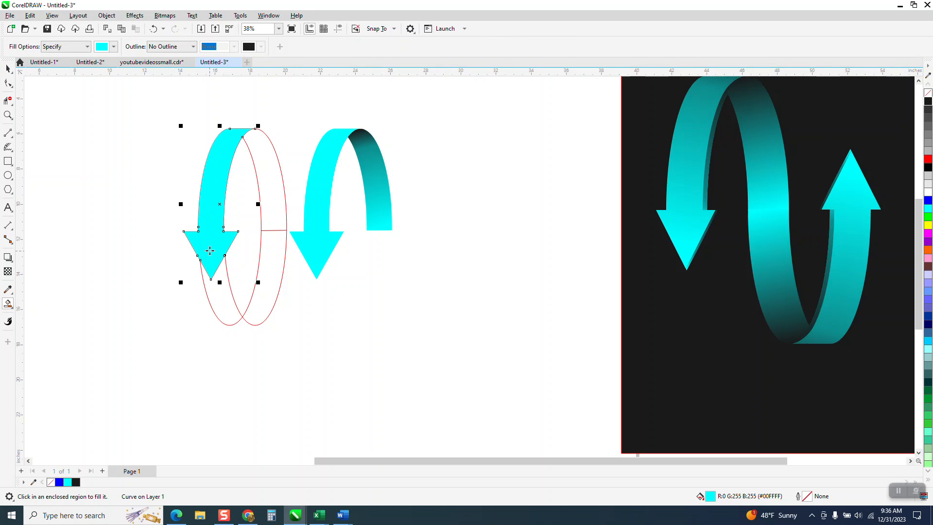
{"action": "key", "text": "Left"}
Remove the cyan fill from the new arrow copy and give it a near-black outline.
{"action": "left_click", "coordinate": [8, 69]}
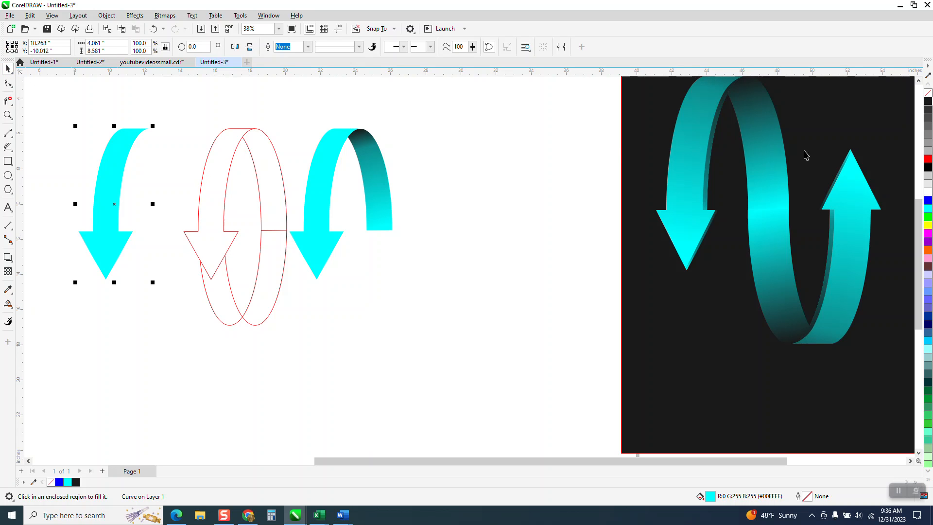
{"action": "left_click", "coordinate": [927, 93]}
{"action": "right_click", "coordinate": [928, 101]}
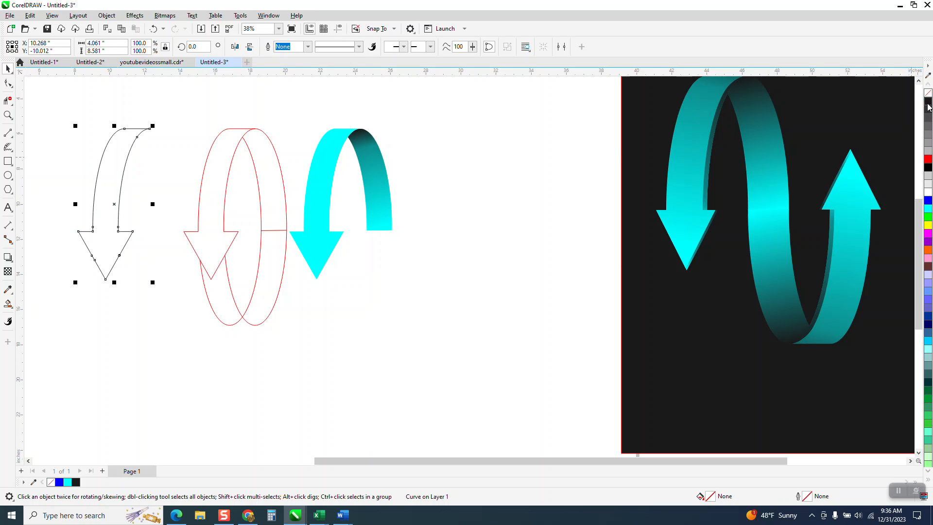
Remove the fill from the cyan arrow joined to the gradient band and give it a near-black outline.
{"action": "left_click", "coordinate": [315, 191]}
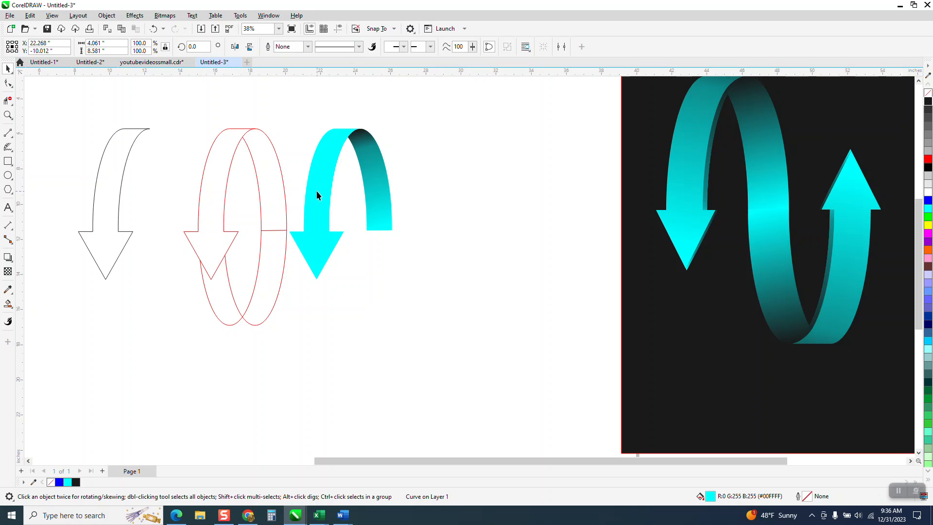
{"action": "key", "text": "Delete"}
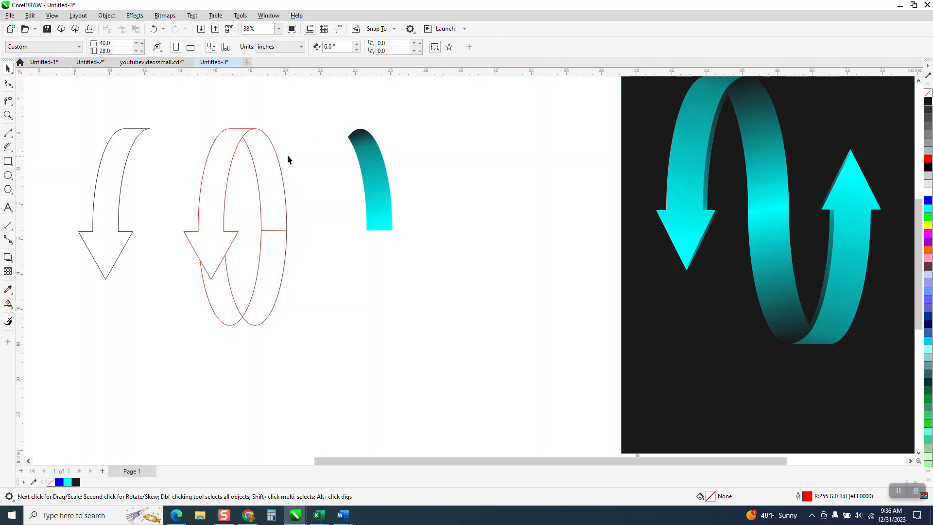
{"action": "left_click", "coordinate": [154, 28]}
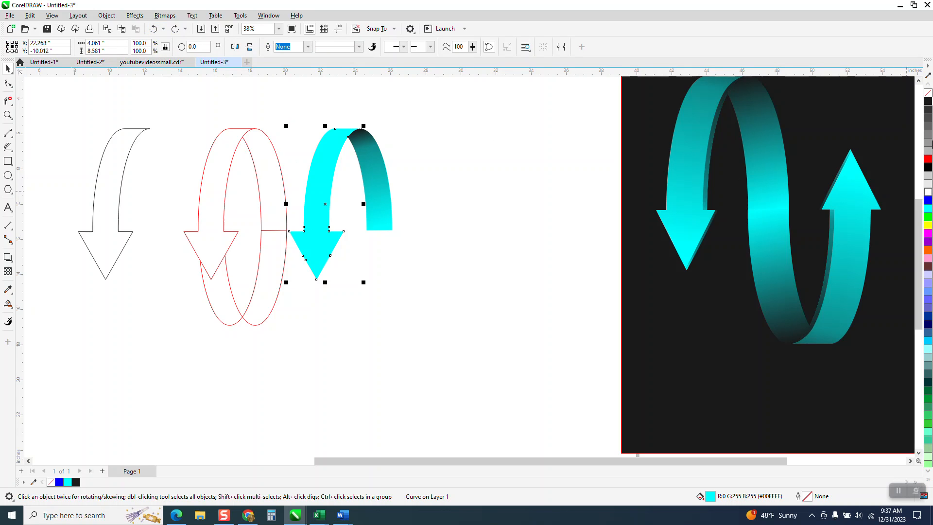
{"action": "left_click", "coordinate": [928, 93]}
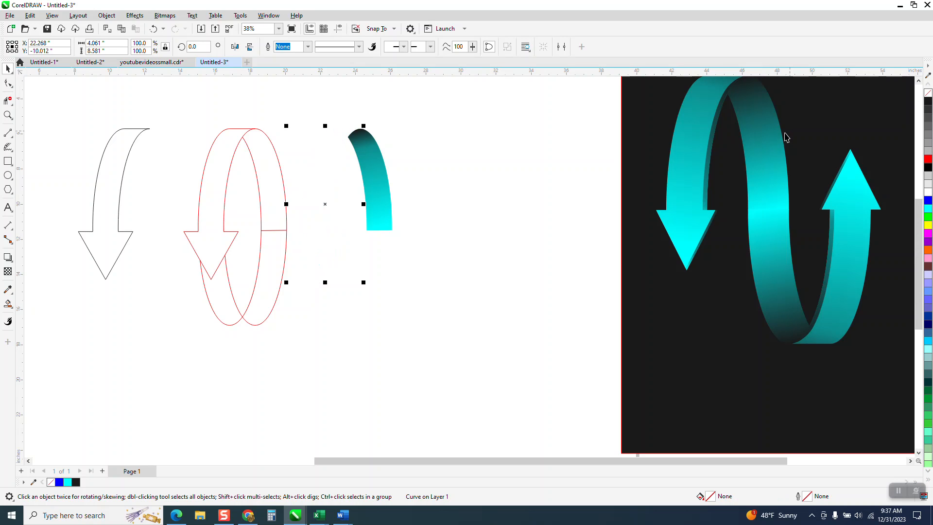
{"action": "right_click", "coordinate": [926, 101]}
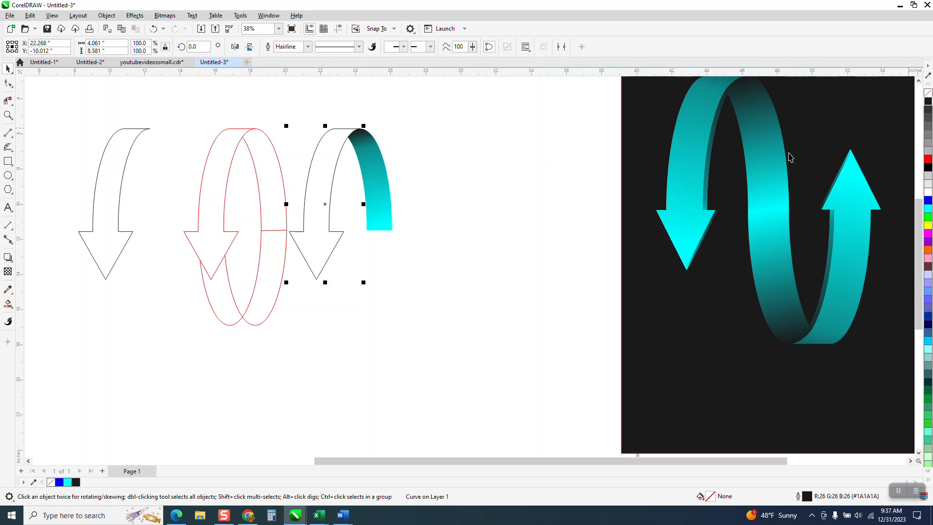
Recolor the separate arrow copy's outline red and nudge it 12 in right onto the near-black arrow outline.
{"action": "left_click", "coordinate": [125, 241]}
{"action": "right_click", "coordinate": [928, 160]}
{"action": "key", "text": "Right"}
{"action": "key", "text": "Right"}
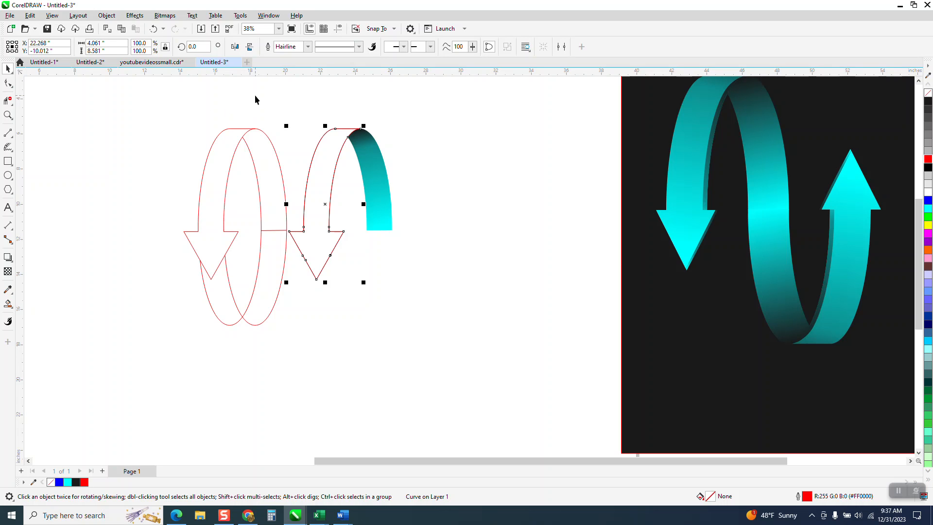
Set the document's nudge distance to 0.01 in with nothing selected.
{"action": "left_click", "coordinate": [284, 81]}
{"action": "double_click", "coordinate": [323, 47]}
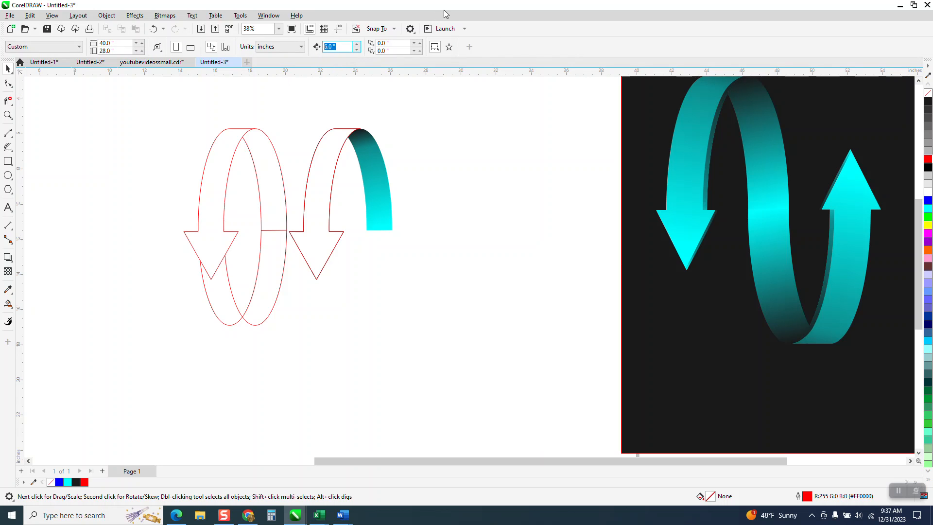
{"action": "key", "text": "BackSpace"}
{"action": "left_click", "coordinate": [8, 115]}
{"action": "scroll", "coordinate": [254, 156], "scroll_direction": "up", "scroll_amount": 2}
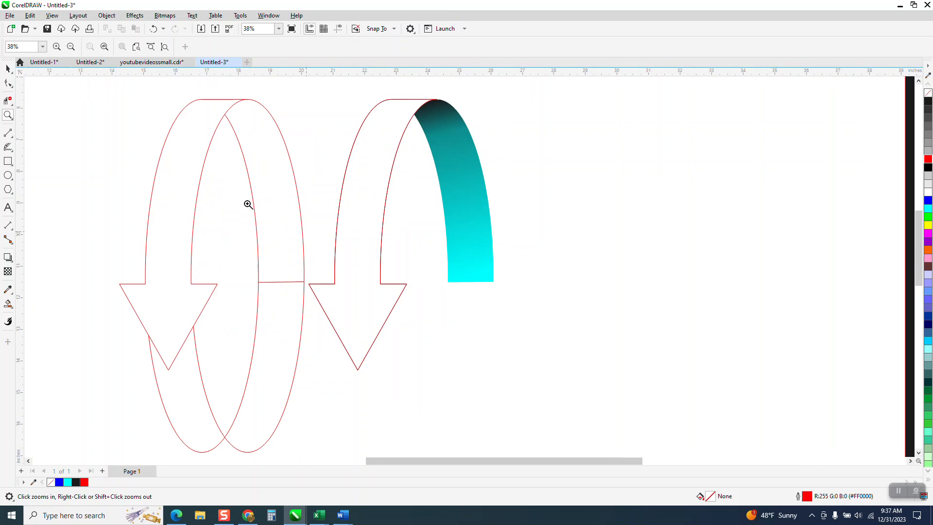
{"action": "left_click", "coordinate": [7, 69]}
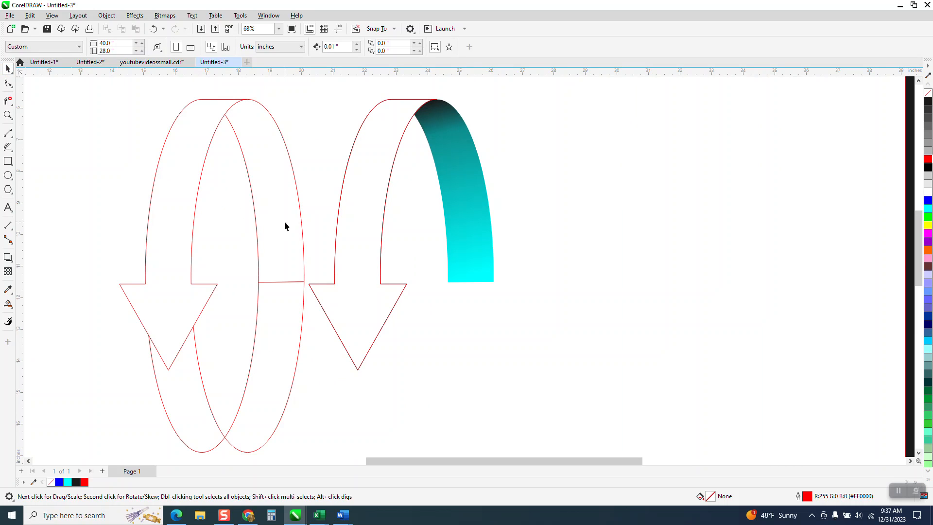
Offset the red arrow outline from the black one by nudging it about 0.14 in right and 0.08 in down.
{"action": "left_click", "coordinate": [381, 266]}
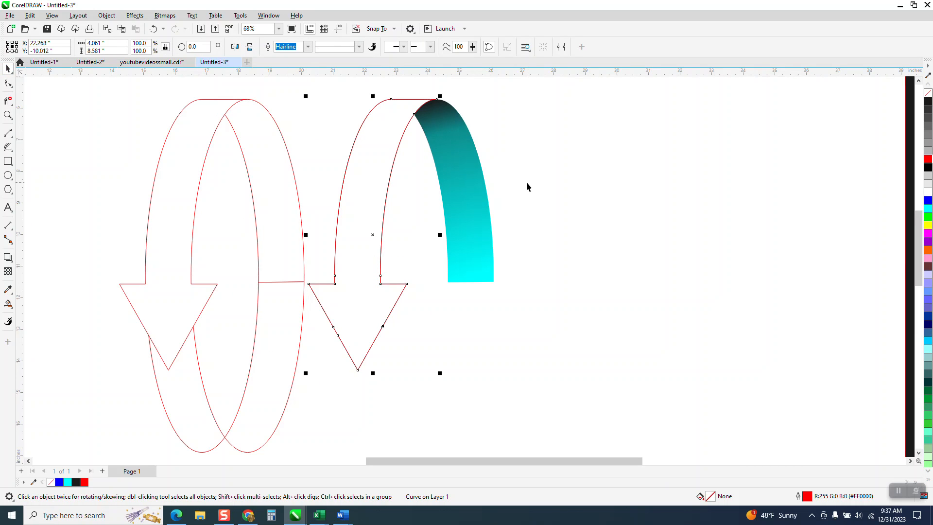
{"action": "key", "text": "Right"}
{"action": "key", "text": "Right"}
{"action": "key", "text": "Right"}
{"action": "key", "text": "Right"}
{"action": "key", "text": "Right"}
{"action": "key", "text": "Right"}
{"action": "key", "text": "Right"}
{"action": "key", "text": "Right"}
{"action": "key", "text": "Right"}
{"action": "key", "text": "Right"}
{"action": "key", "text": "Right"}
{"action": "key", "text": "Right"}
{"action": "key", "text": "Right"}
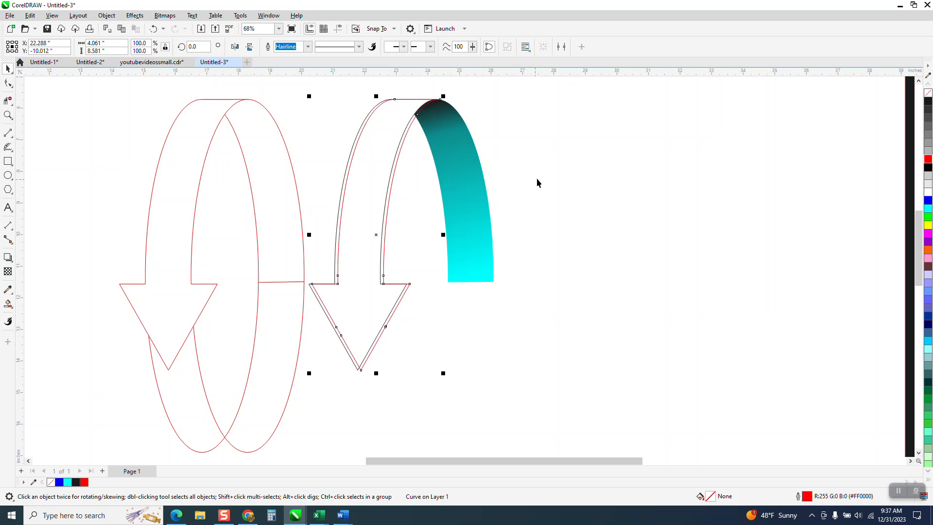
{"action": "key", "text": "Down"}
{"action": "key", "text": "Down"}
{"action": "key", "text": "Down"}
{"action": "key", "text": "Down"}
{"action": "key", "text": "Down"}
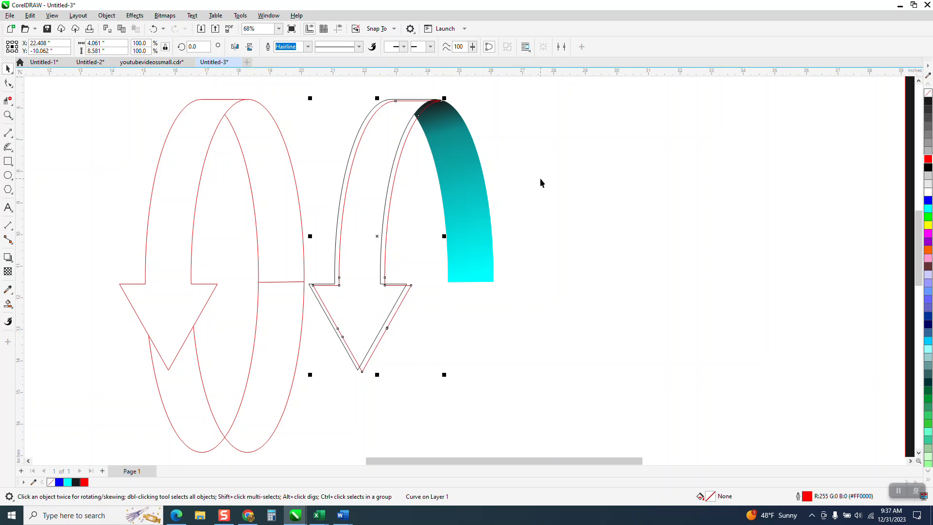
{"action": "key", "text": "Down"}
{"action": "key", "text": "Down"}
{"action": "key", "text": "Down"}
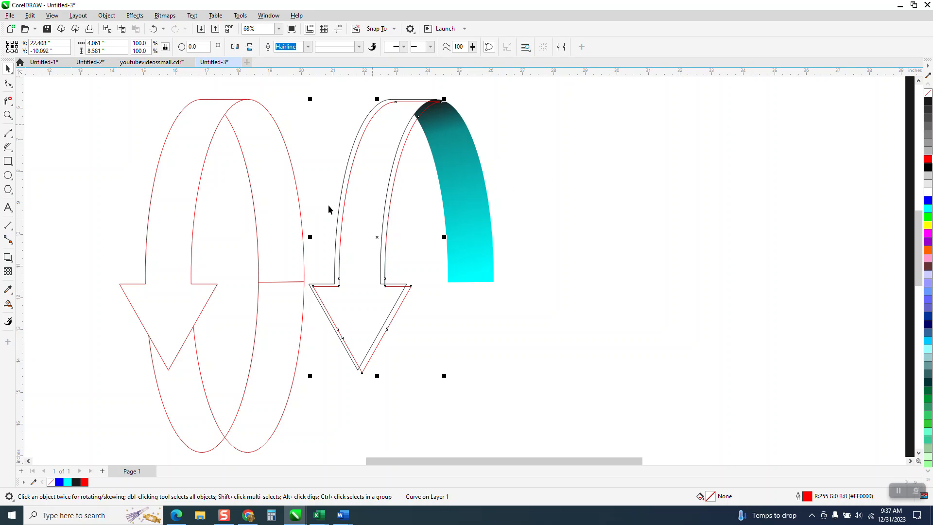
Smart Fill the narrow strip between the arrows' inner curves with cyan, and nudge it right with the nudge distance set to 6 in.
{"action": "left_click", "coordinate": [8, 304]}
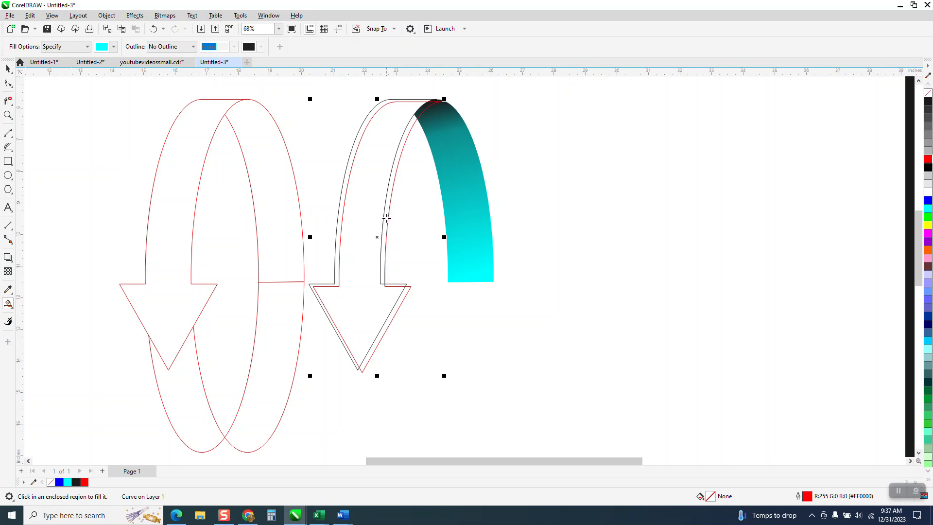
{"action": "left_click", "coordinate": [386, 218]}
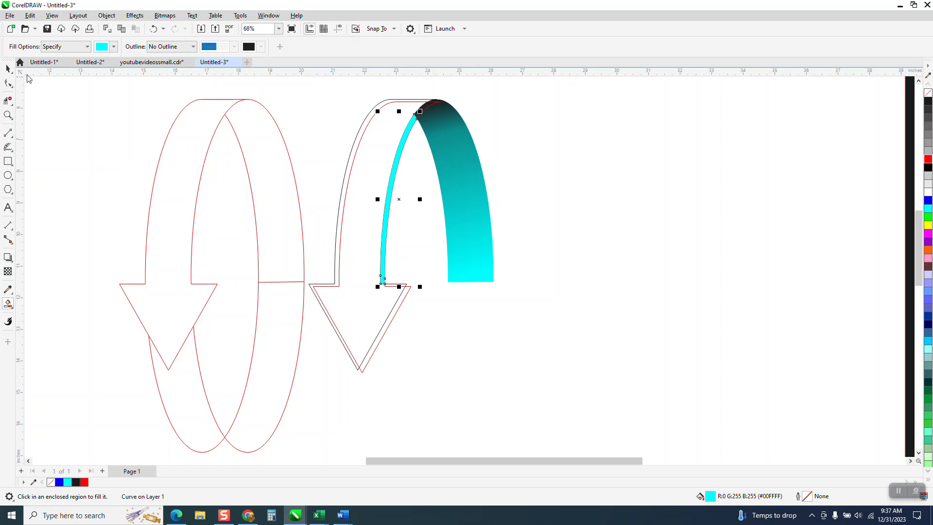
{"action": "left_click", "coordinate": [8, 68]}
{"action": "key", "text": "Escape"}
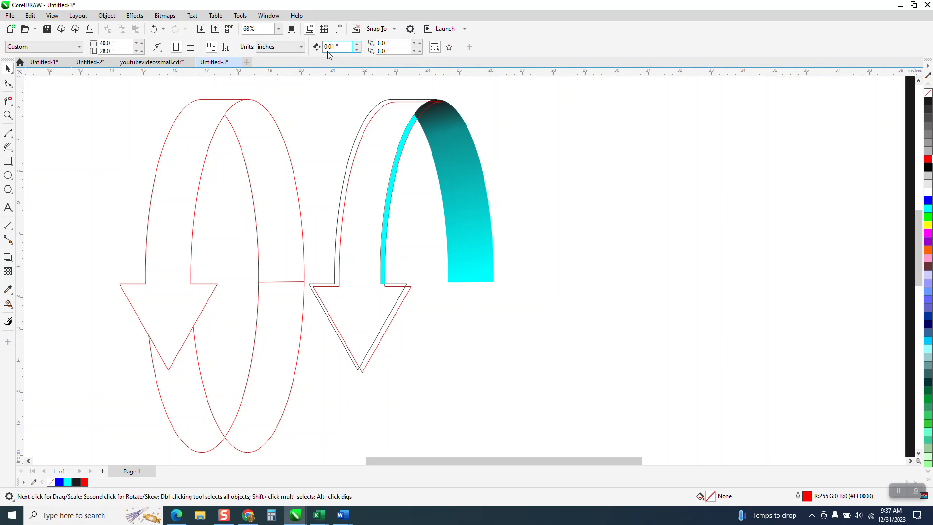
{"action": "type", "text": "6"}
{"action": "left_click", "coordinate": [386, 210]}
{"action": "key", "text": "Right"}
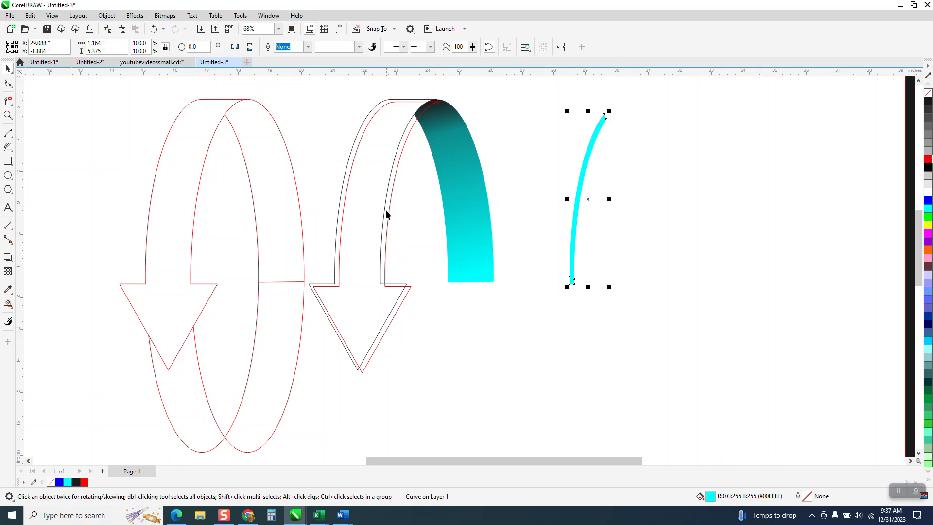
Reshape the red arrow by raising its right barb and inner corner to the black arrow's top edge and shifting its tip slightly left.
{"action": "left_click", "coordinate": [7, 115]}
{"action": "left_click_drag", "start_coordinate": [366, 276], "coordinate": [439, 312]}
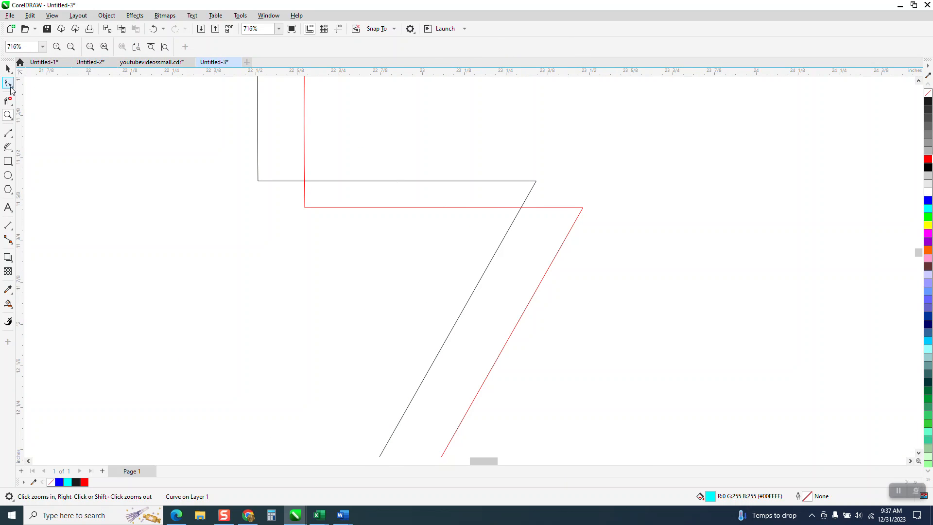
{"action": "left_click", "coordinate": [8, 83]}
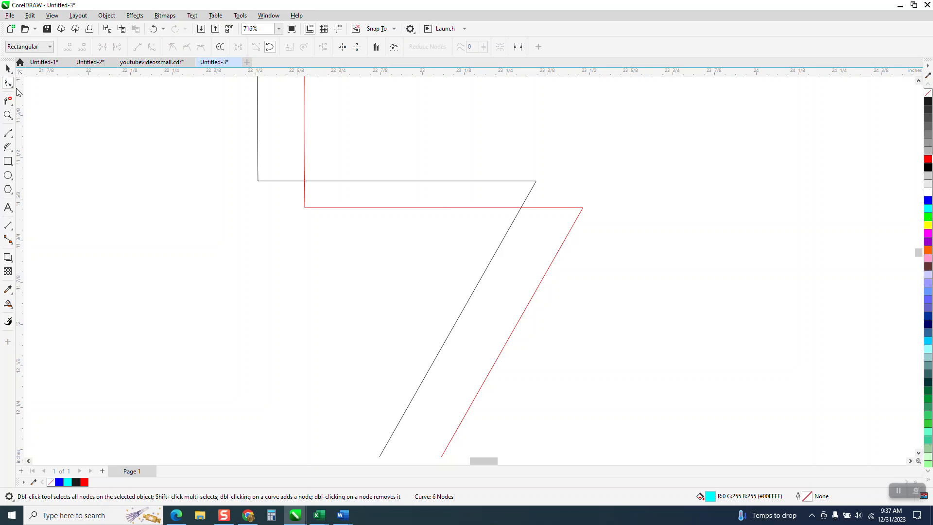
{"action": "left_click", "coordinate": [583, 207]}
{"action": "left_click_drag", "start_coordinate": [586, 208], "coordinate": [594, 182]}
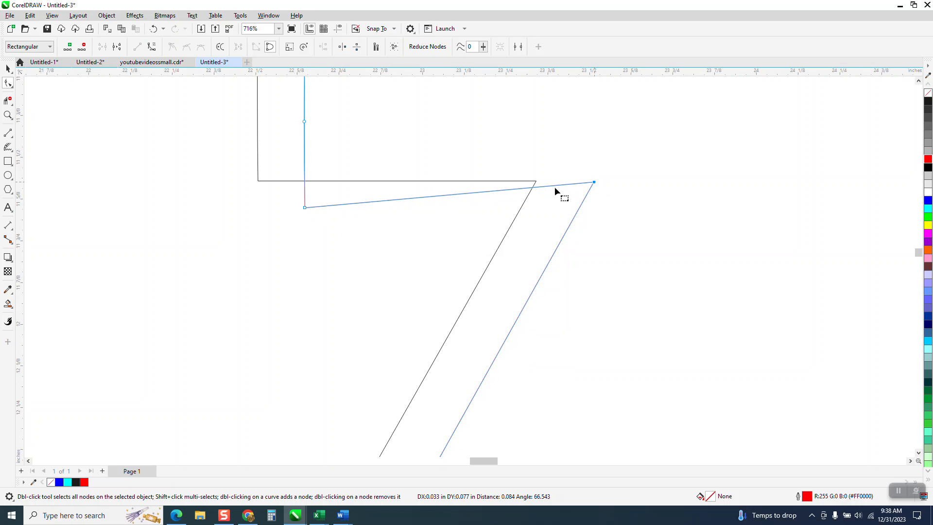
{"action": "left_click_drag", "start_coordinate": [304, 209], "coordinate": [305, 181]}
{"action": "left_click", "coordinate": [593, 184]}
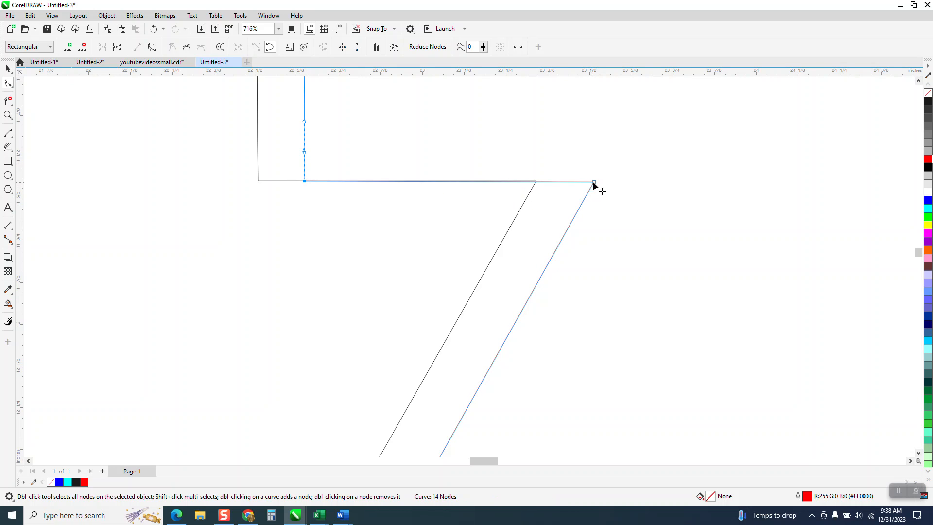
{"action": "scroll", "coordinate": [581, 190], "scroll_direction": "down", "scroll_amount": 5}
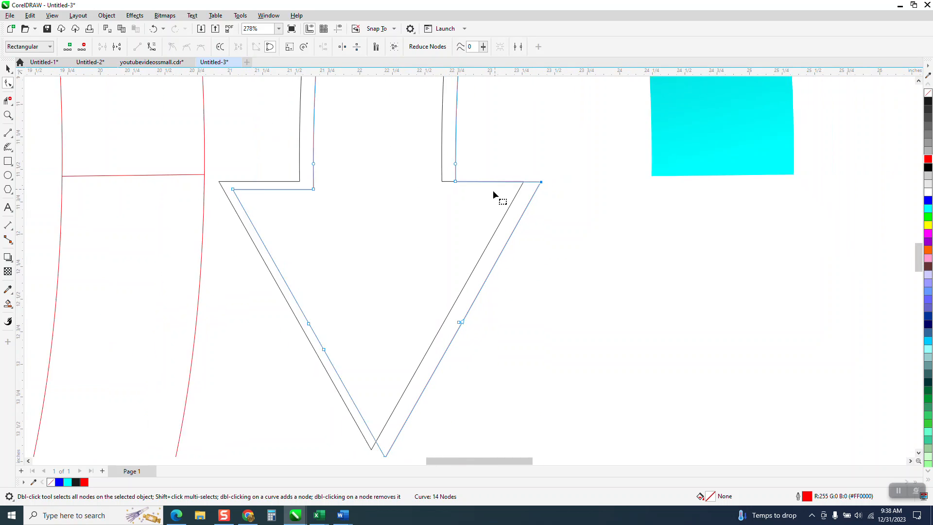
{"action": "left_click_drag", "start_coordinate": [411, 391], "coordinate": [406, 397]}
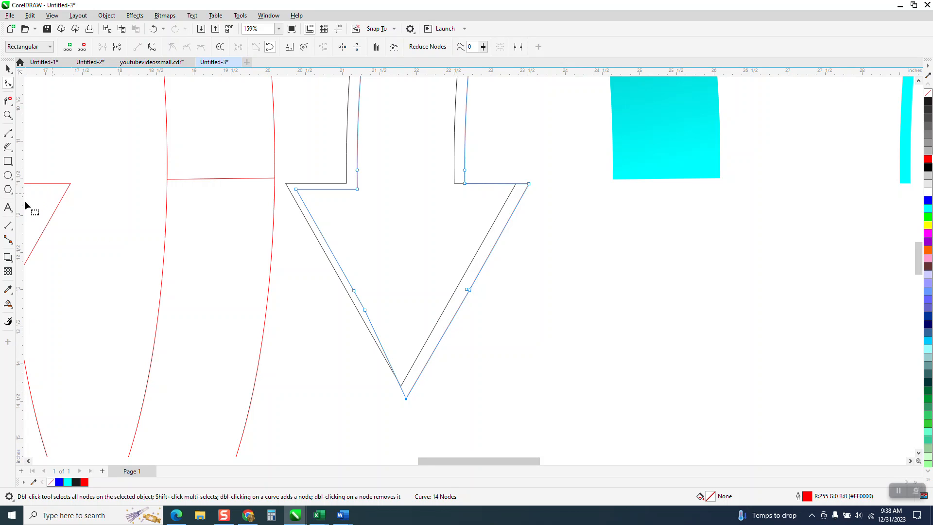
Smart Fill the strip along the arrowhead's right edge with cyan and nudge it 6 in right, below the curved strip.
{"action": "left_click", "coordinate": [8, 305]}
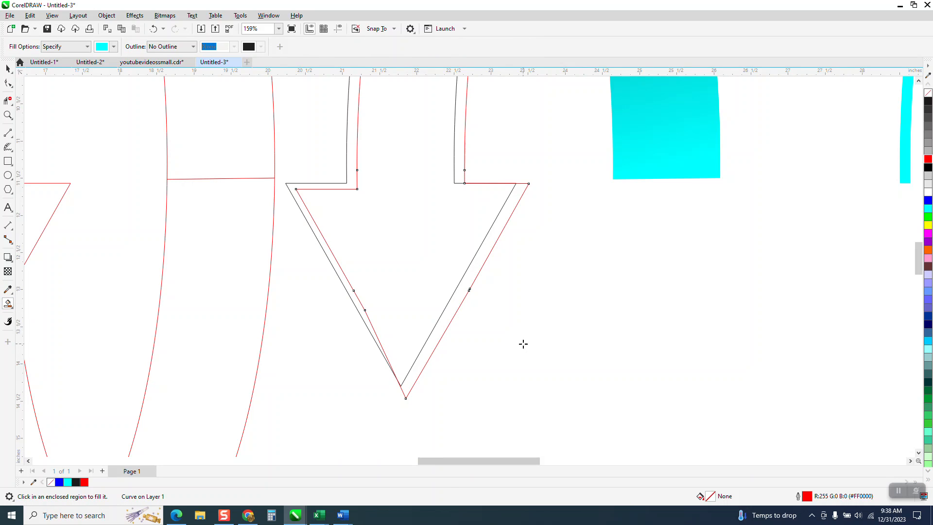
{"action": "left_click", "coordinate": [468, 281]}
{"action": "scroll", "coordinate": [467, 277], "scroll_direction": "down", "scroll_amount": 4}
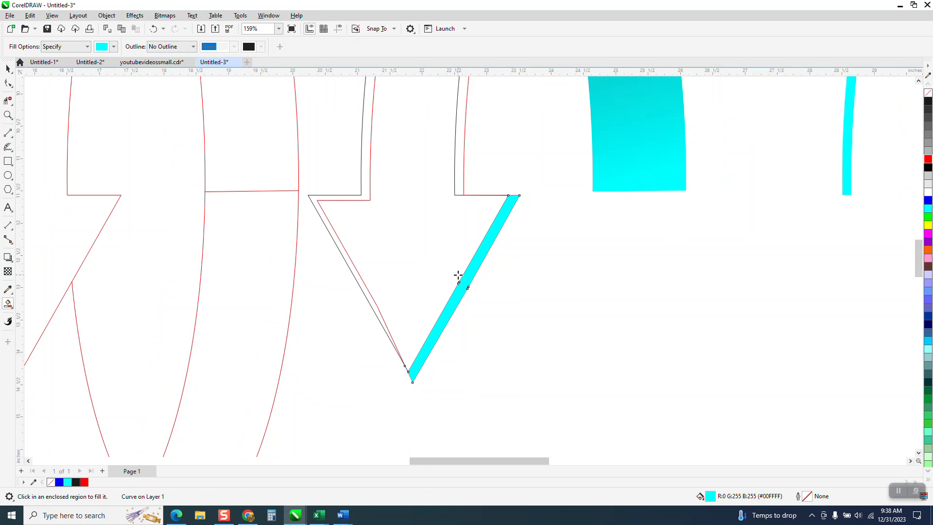
{"action": "key", "text": "shift+Right"}
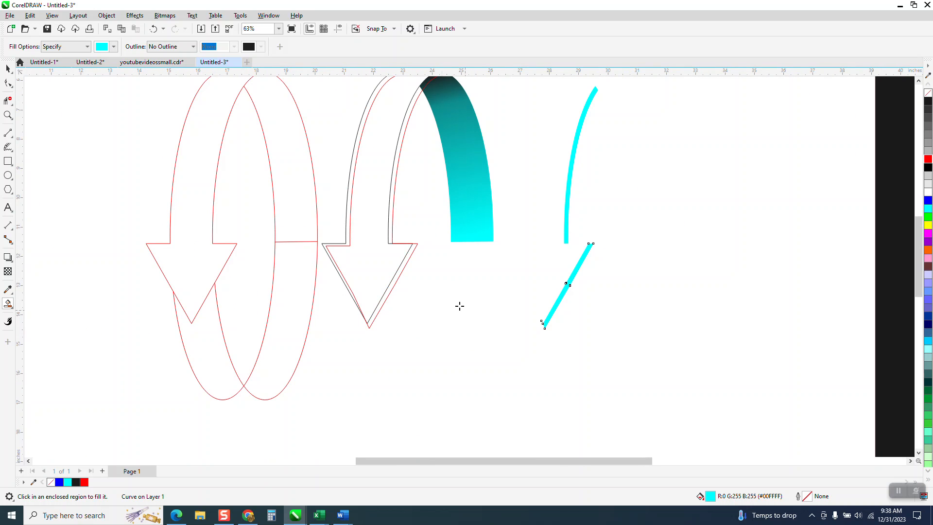
Nudge the gradient-filled right-hand band 12 in to the right, clear of the arrow outlines.
{"action": "left_click", "coordinate": [8, 68]}
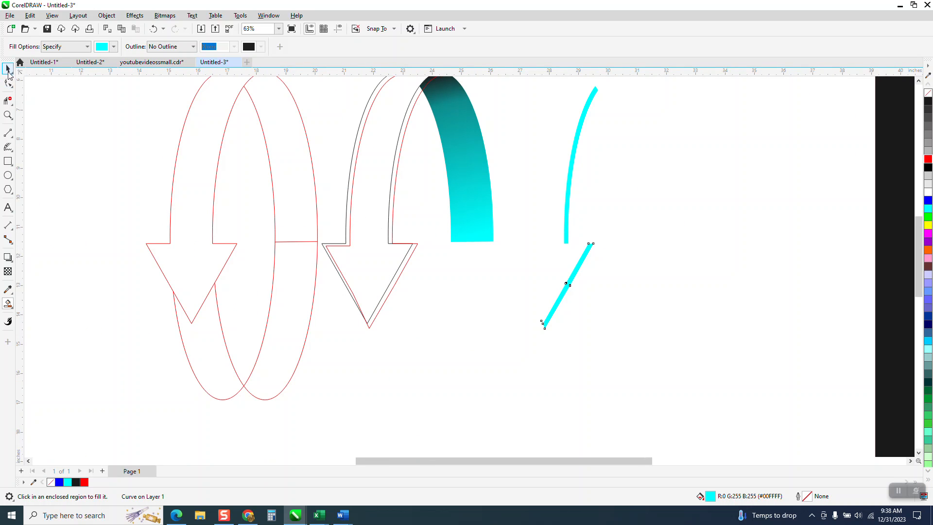
{"action": "left_click", "coordinate": [488, 331]}
{"action": "left_click", "coordinate": [477, 214]}
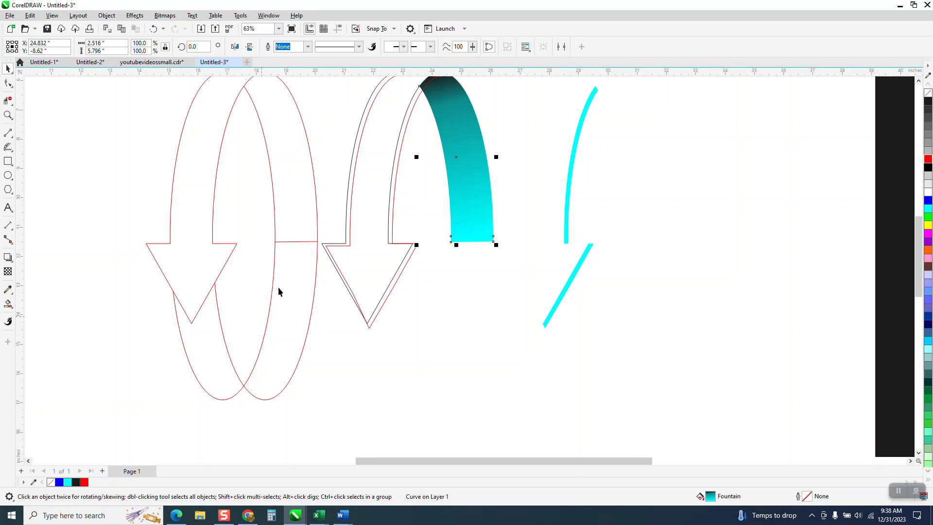
{"action": "scroll", "coordinate": [460, 284], "scroll_direction": "down", "scroll_amount": 2}
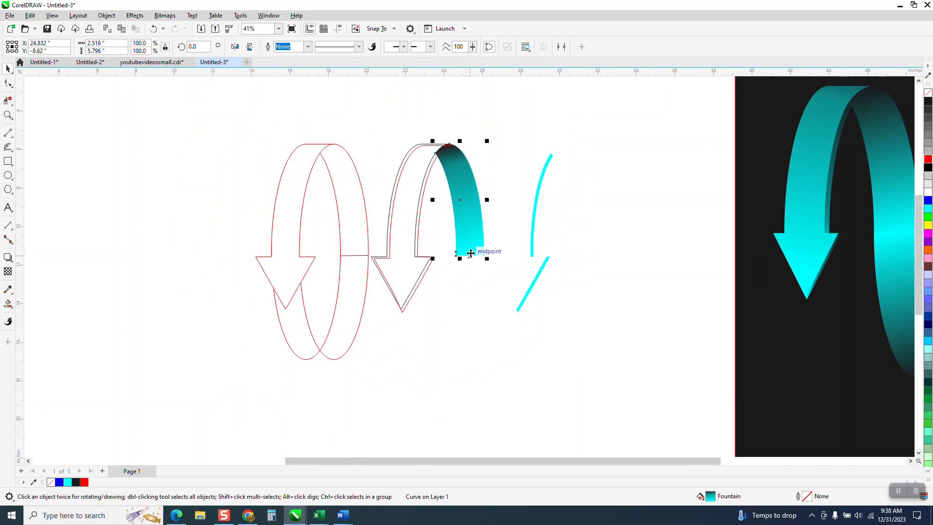
{"action": "key", "text": "Right"}
{"action": "key", "text": "Right"}
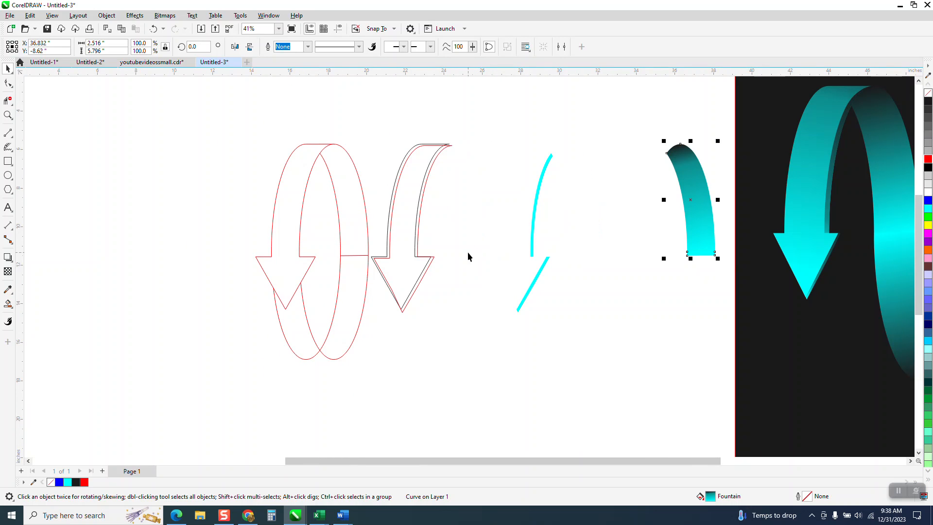
Nudge the gradient-filled band 6 in left to meet the curved strip, and delete the offset red arrow outline.
{"action": "key", "text": "Down"}
{"action": "key", "text": "Up"}
{"action": "key", "text": "Left"}
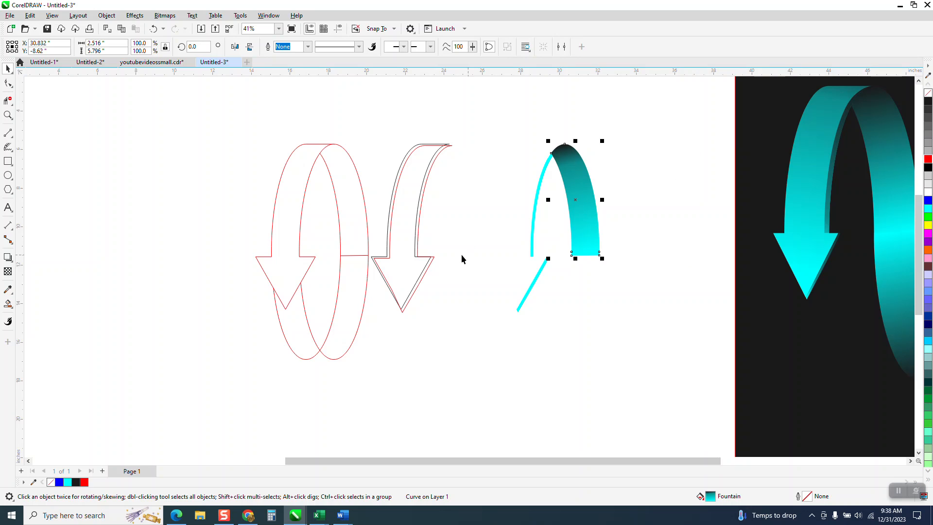
{"action": "left_click", "coordinate": [433, 259]}
{"action": "left_click", "coordinate": [435, 256]}
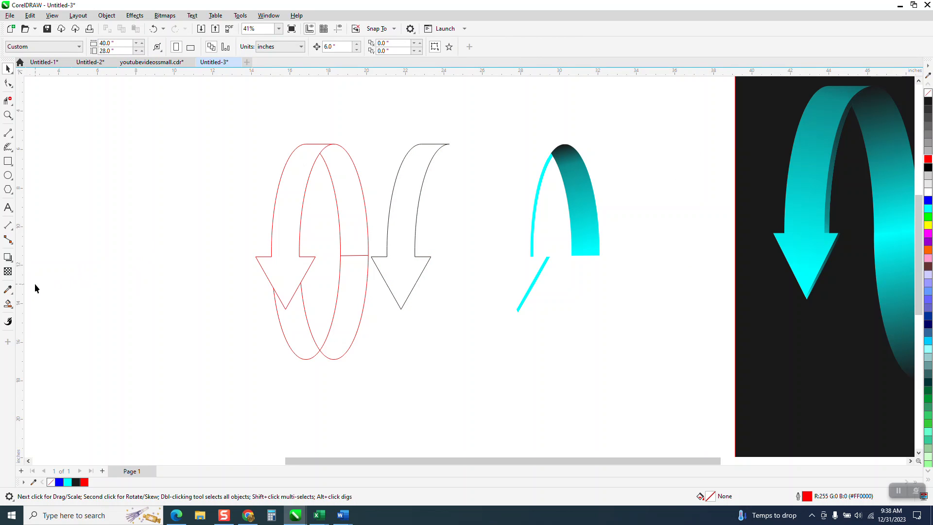
Smart Fill the black arrow outline with cyan and nudge the filled arrow 6 in right against the gradient band.
{"action": "left_click", "coordinate": [7, 304]}
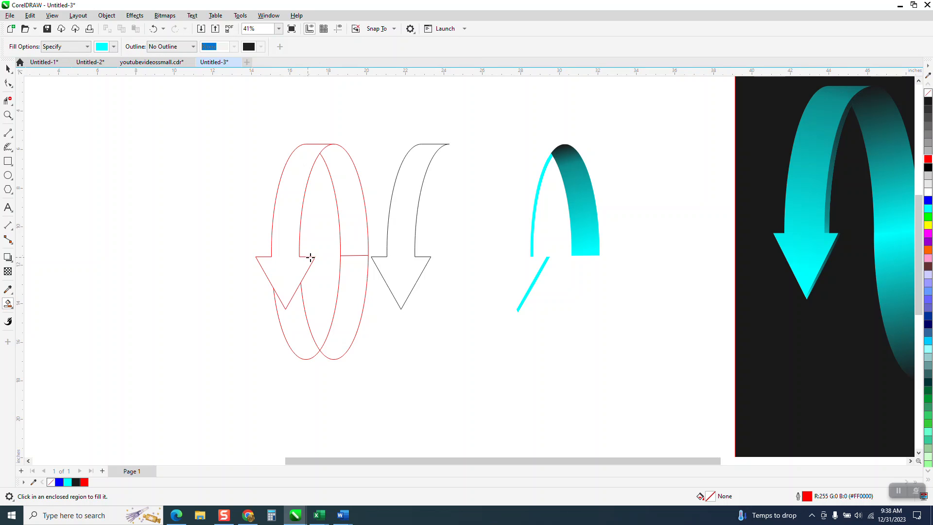
{"action": "left_click", "coordinate": [398, 253]}
{"action": "key", "text": "Right"}
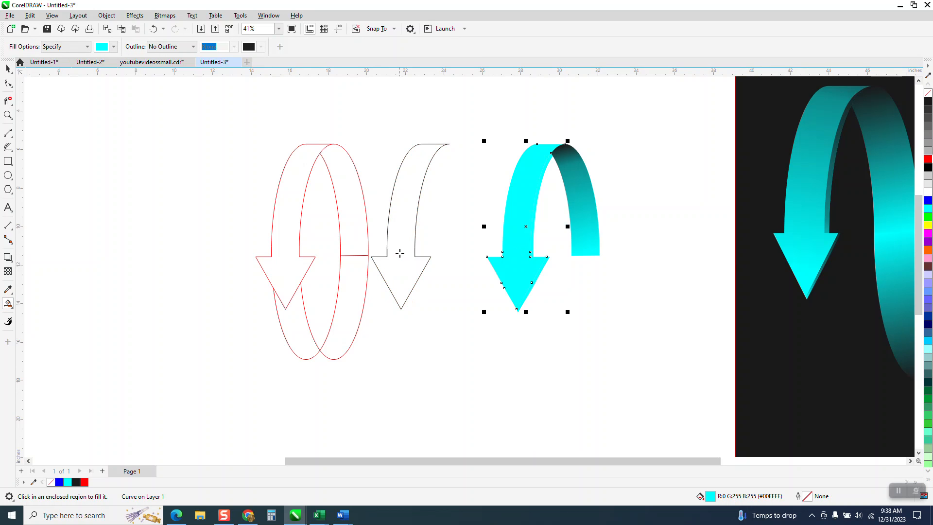
Apply a linear fountain fill to the cyan arrow, running from cyan in the arrowhead to near-black at the top of the curve.
{"action": "left_click", "coordinate": [7, 115]}
{"action": "left_click_drag", "start_coordinate": [662, 382], "coordinate": [662, 382]}
{"action": "left_click", "coordinate": [8, 68]}
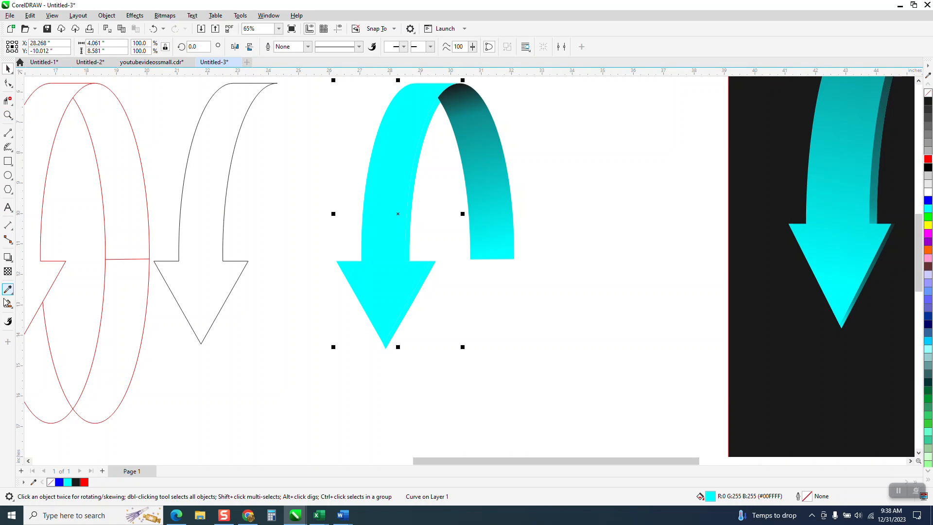
{"action": "left_click", "coordinate": [11, 309]}
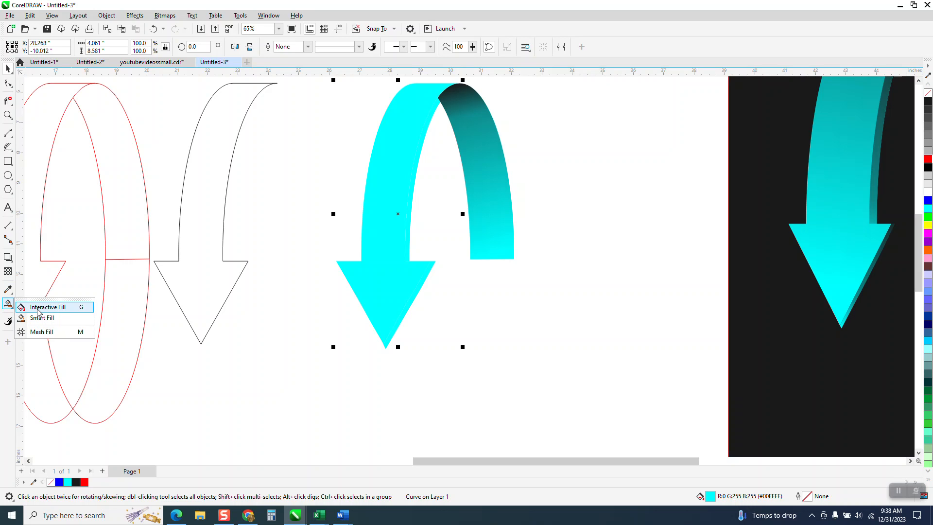
{"action": "left_click", "coordinate": [39, 308]}
{"action": "left_click_drag", "start_coordinate": [378, 311], "coordinate": [424, 89]}
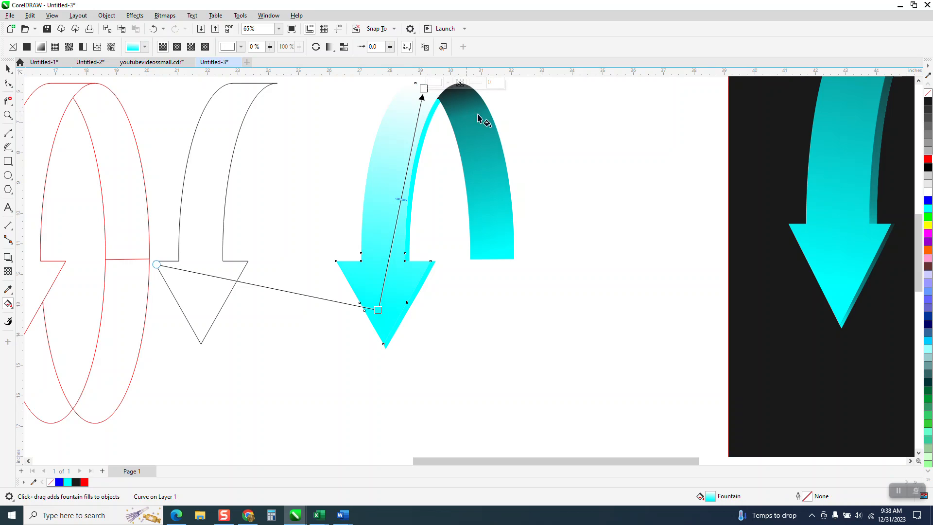
{"action": "left_click_drag", "start_coordinate": [585, 71], "coordinate": [423, 90]}
Lighten the arrow's gradient by shifting its midpoint toward the dark end and extending that end above the arch.
{"action": "scroll", "coordinate": [397, 219], "scroll_direction": "down", "scroll_amount": 2}
{"action": "left_click_drag", "start_coordinate": [397, 220], "coordinate": [409, 155]}
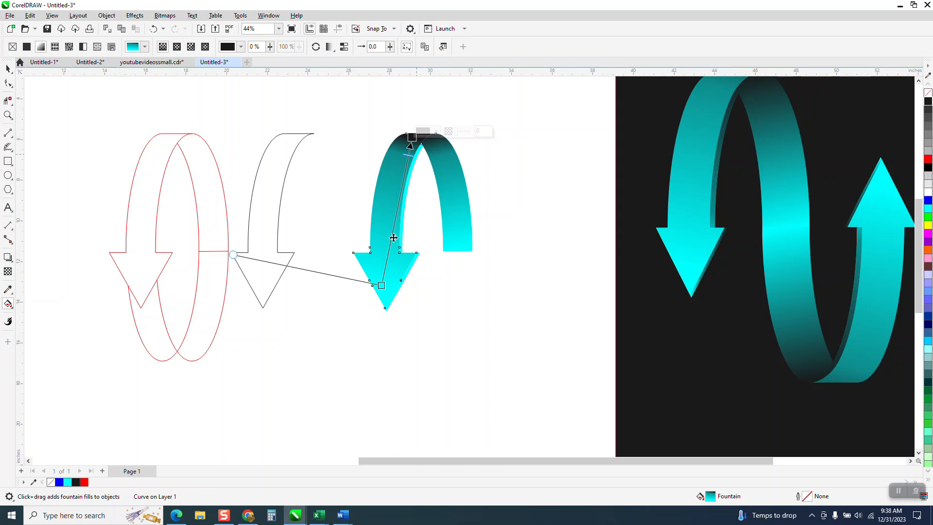
{"action": "left_click_drag", "start_coordinate": [412, 139], "coordinate": [412, 105]}
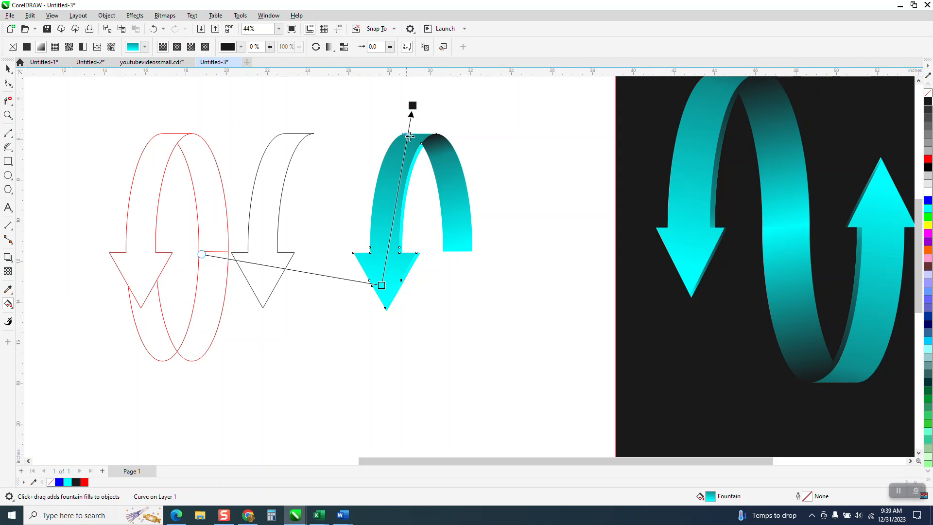
{"action": "left_click", "coordinate": [5, 68]}
{"action": "left_click", "coordinate": [513, 168]}
Apply a linear fountain fill across the narrow curved strip, from cyan on the arrow side to near-black on the inner side.
{"action": "left_click", "coordinate": [416, 153]}
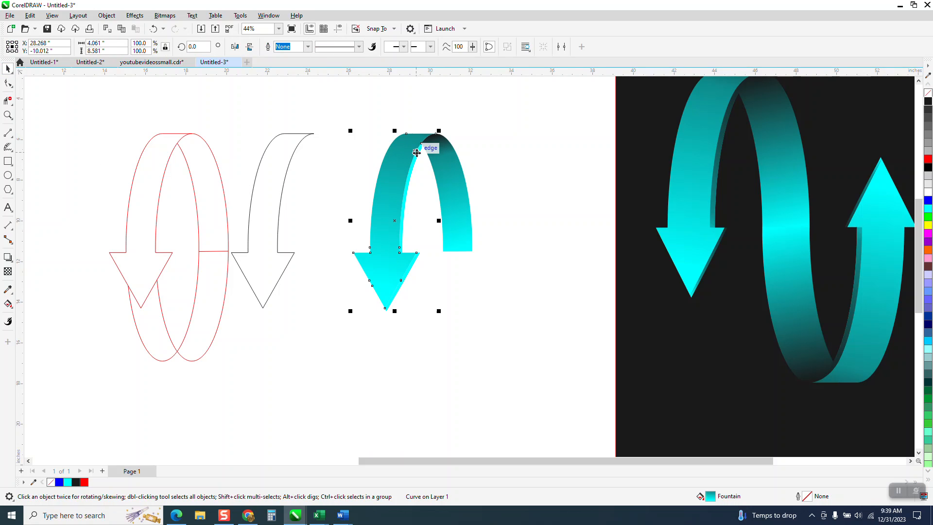
{"action": "left_click", "coordinate": [446, 144]}
{"action": "key", "text": "Escape"}
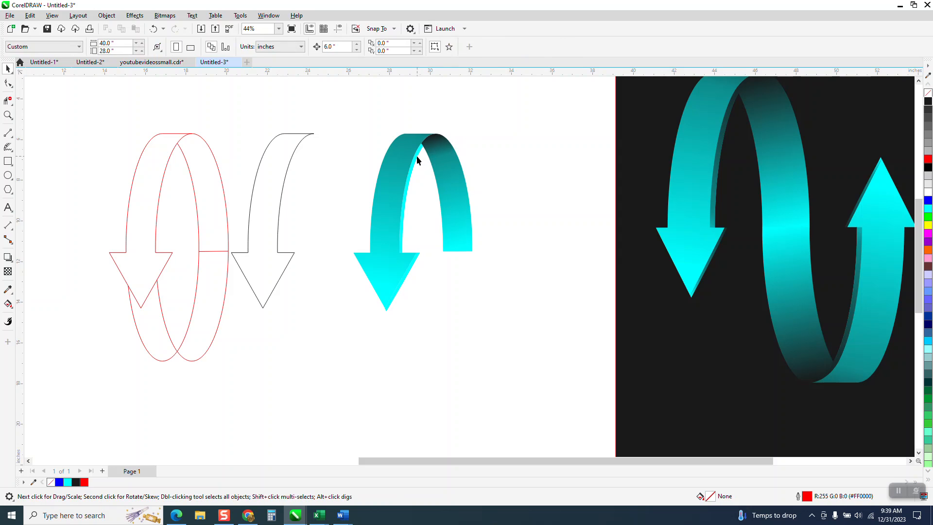
{"action": "left_click", "coordinate": [417, 160]}
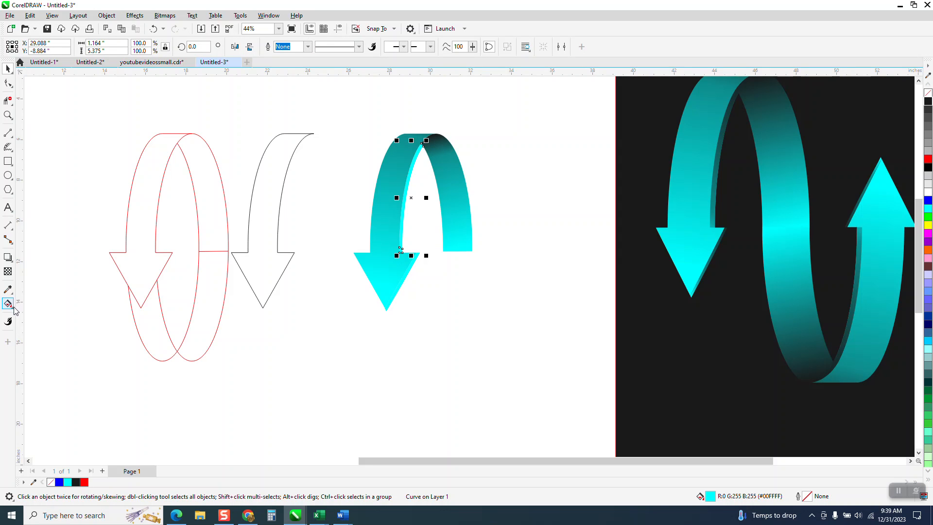
{"action": "left_click", "coordinate": [28, 116]}
{"action": "left_click_drag", "start_coordinate": [325, 130], "coordinate": [548, 332]}
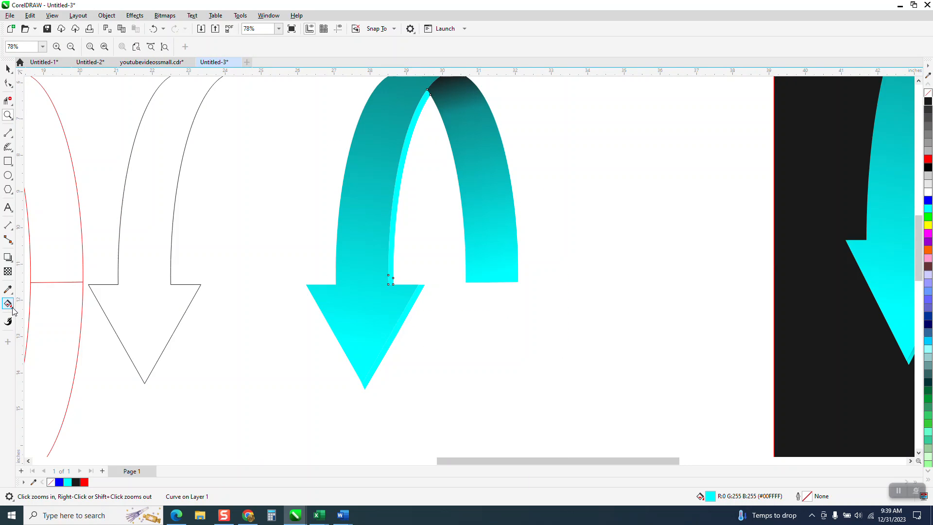
{"action": "left_click", "coordinate": [30, 307]}
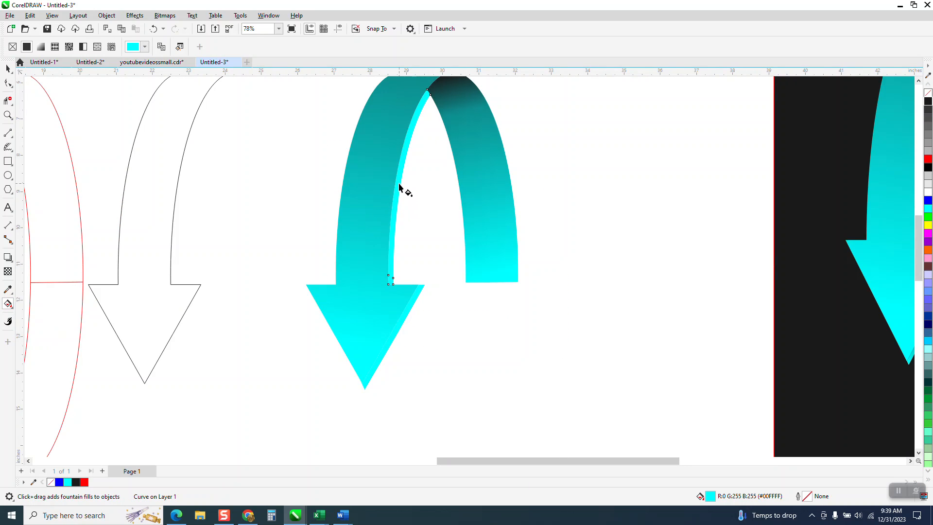
{"action": "left_click_drag", "start_coordinate": [396, 177], "coordinate": [408, 179]}
{"action": "left_click_drag", "start_coordinate": [928, 101], "coordinate": [401, 158]}
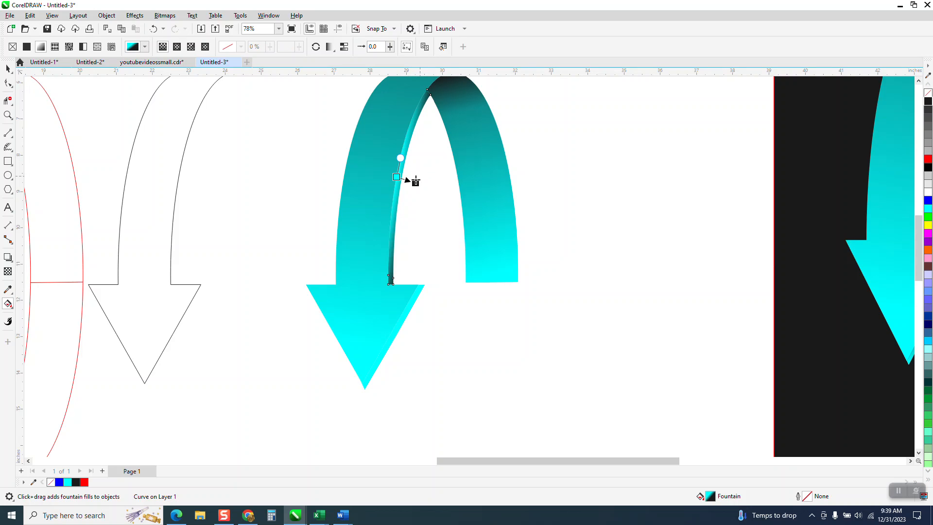
Fine-tune the length and angle of the curved strip's gradient by repositioning its dark end just inside the arch.
{"action": "left_click", "coordinate": [417, 182]}
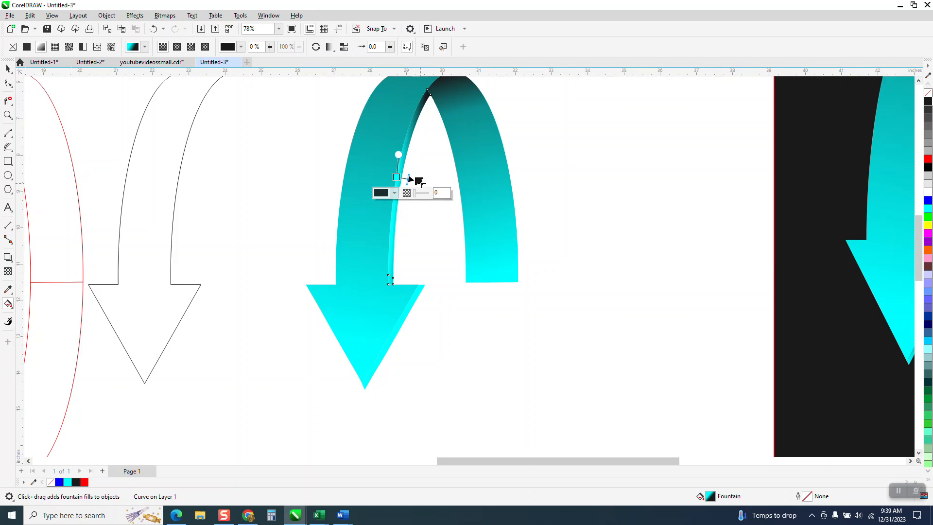
{"action": "left_click_drag", "start_coordinate": [420, 182], "coordinate": [414, 182]}
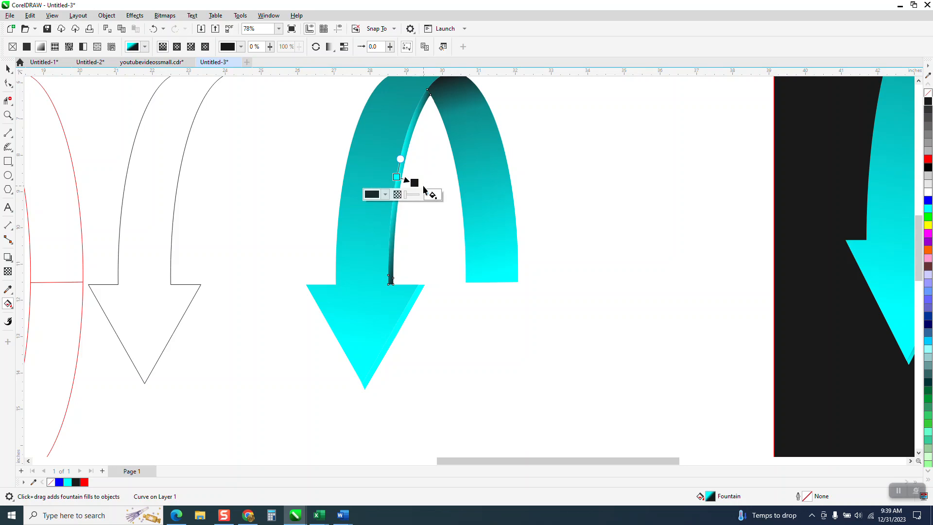
{"action": "left_click", "coordinate": [8, 68]}
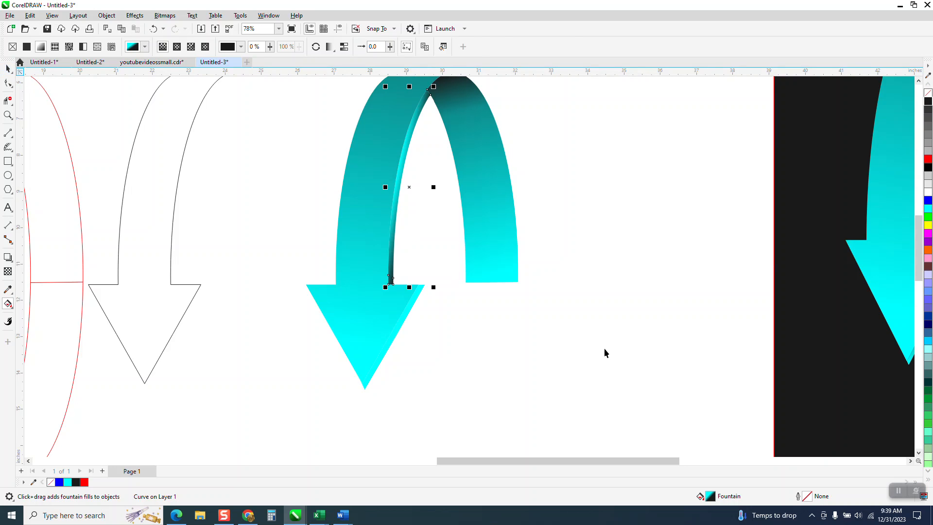
{"action": "left_click", "coordinate": [605, 345]}
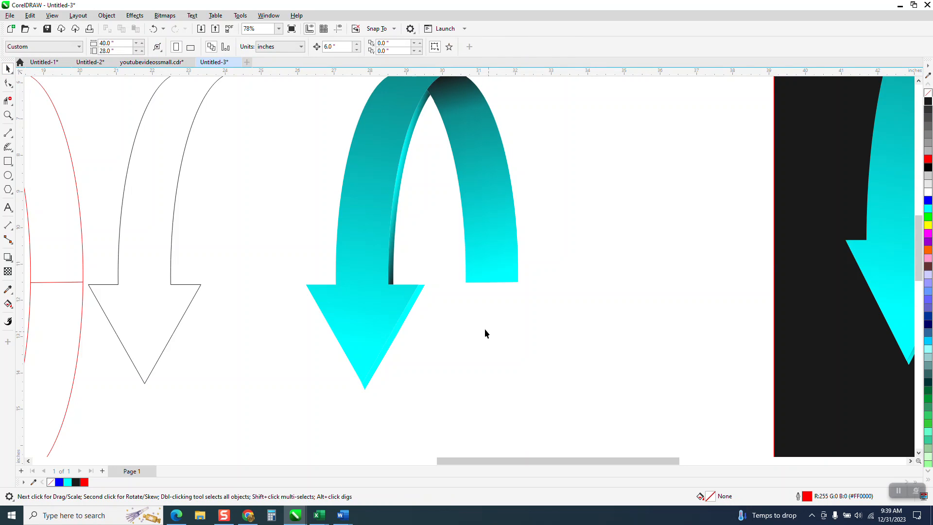
Apply a linear fountain fill across the arrowhead's edge strip, from cyan inside the arrowhead to near-black beyond its outer edge.
{"action": "left_click", "coordinate": [416, 297]}
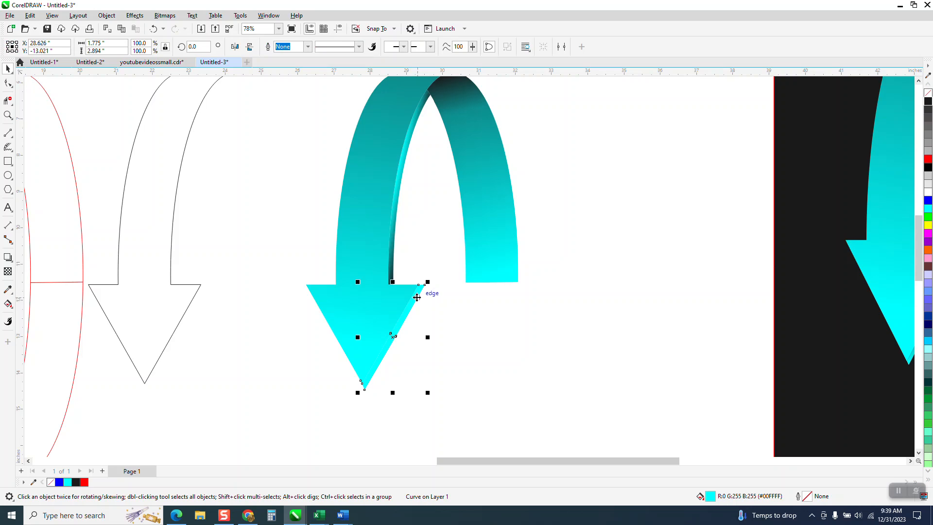
{"action": "left_click", "coordinate": [8, 304]}
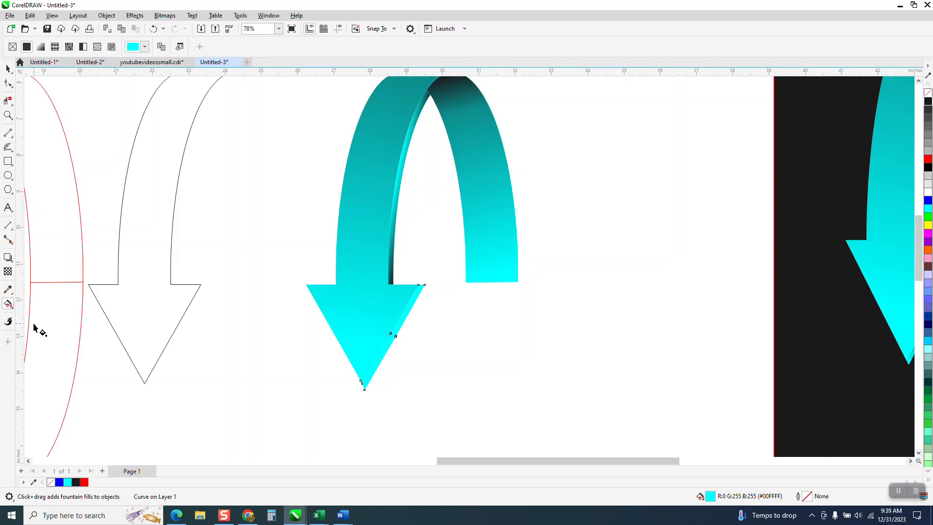
{"action": "left_click", "coordinate": [9, 305]}
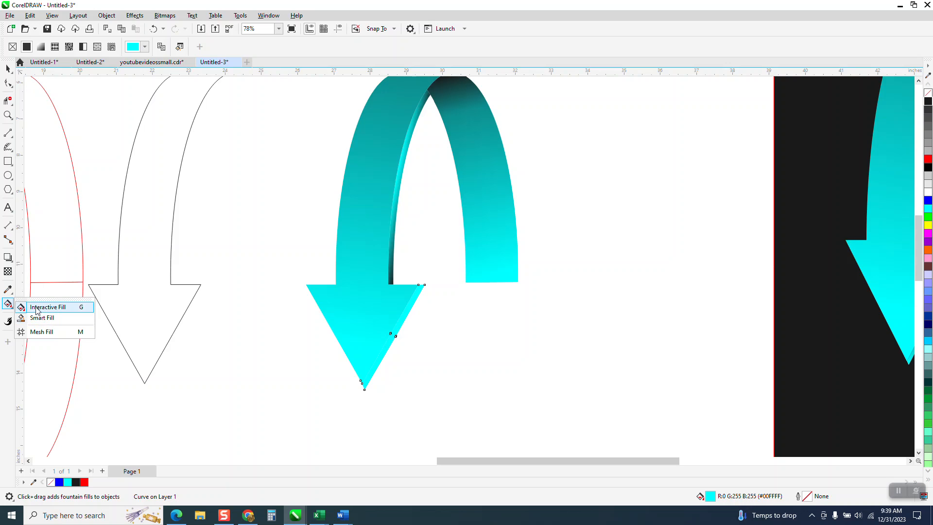
{"action": "left_click", "coordinate": [32, 308]}
{"action": "left_click_drag", "start_coordinate": [395, 332], "coordinate": [408, 340]}
{"action": "left_click_drag", "start_coordinate": [928, 103], "coordinate": [385, 327]}
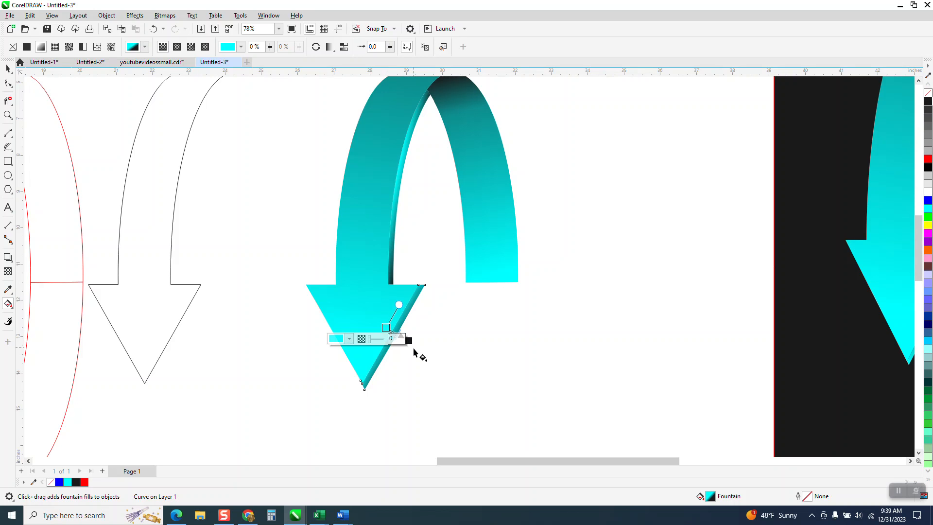
{"action": "key", "text": "space"}
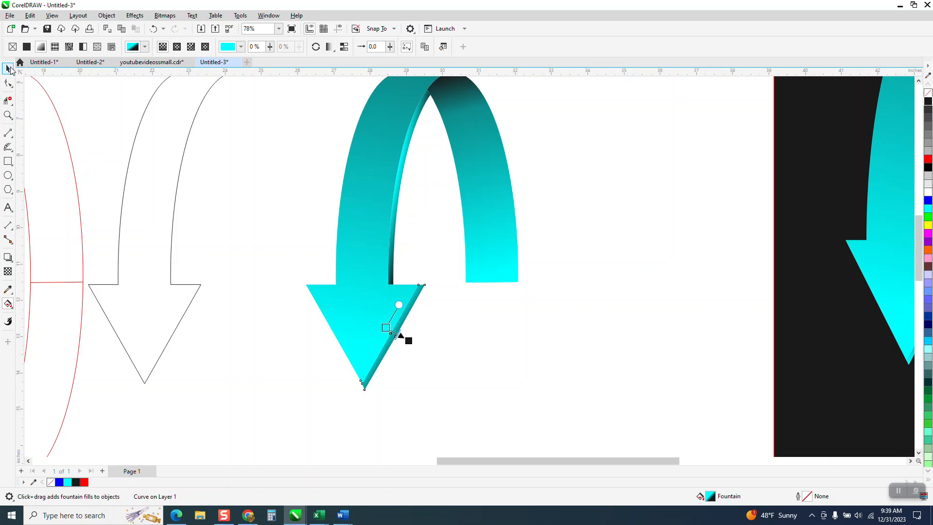
Delete the red ellipse-and-arrow outlines together with the black arrow outline beside them.
{"action": "scroll", "coordinate": [425, 281], "scroll_direction": "down", "scroll_amount": 1}
{"action": "scroll", "coordinate": [425, 281], "scroll_direction": "down", "scroll_amount": 1}
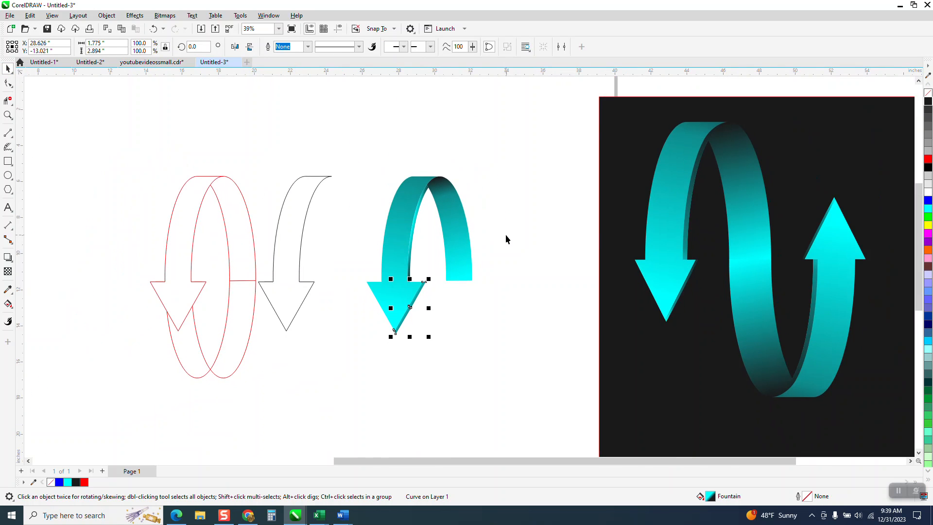
{"action": "scroll", "coordinate": [506, 235], "scroll_direction": "down", "scroll_amount": 1}
{"action": "left_click_drag", "start_coordinate": [124, 117], "coordinate": [327, 353]}
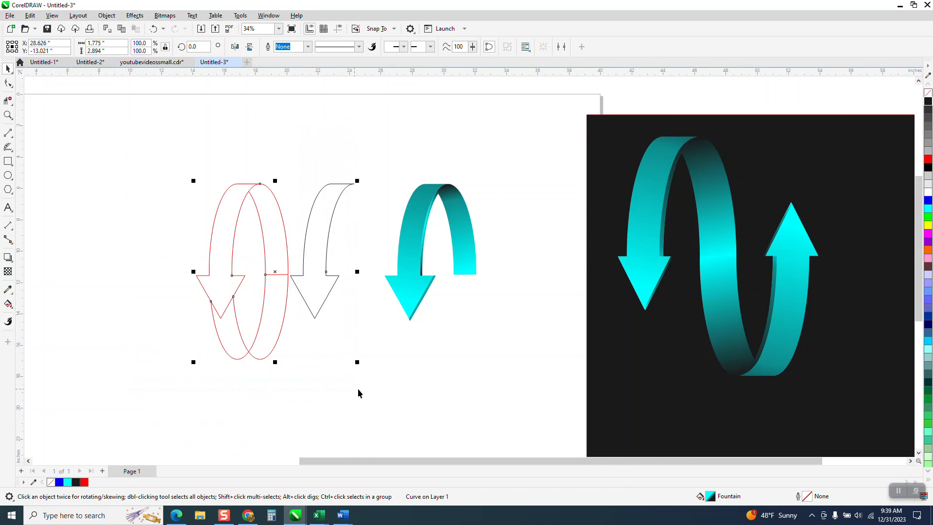
{"action": "left_click_drag", "start_coordinate": [357, 389], "coordinate": [357, 379]}
{"action": "key", "text": "Delete"}
Move the dark background rectangle left behind the new gradient arrow and inspect the arrow's shading up close.
{"action": "left_click_drag", "start_coordinate": [592, 303], "coordinate": [342, 288]}
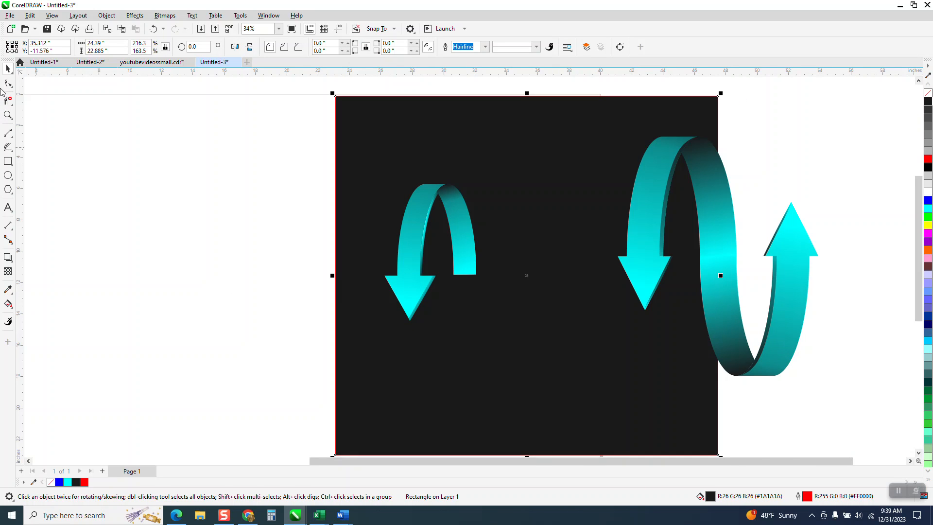
{"action": "left_click", "coordinate": [8, 115]}
{"action": "left_click_drag", "start_coordinate": [340, 174], "coordinate": [546, 352]}
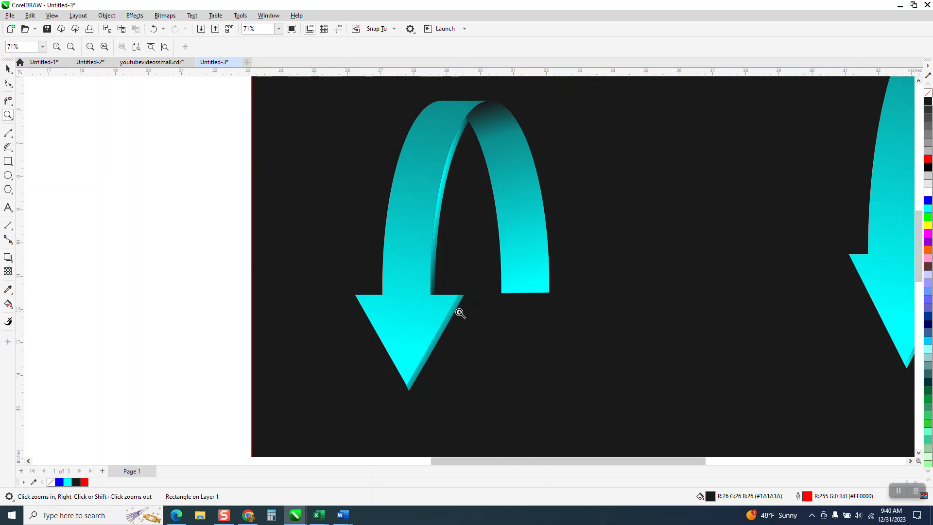
{"action": "scroll", "coordinate": [434, 311], "scroll_direction": "down", "scroll_amount": 1}
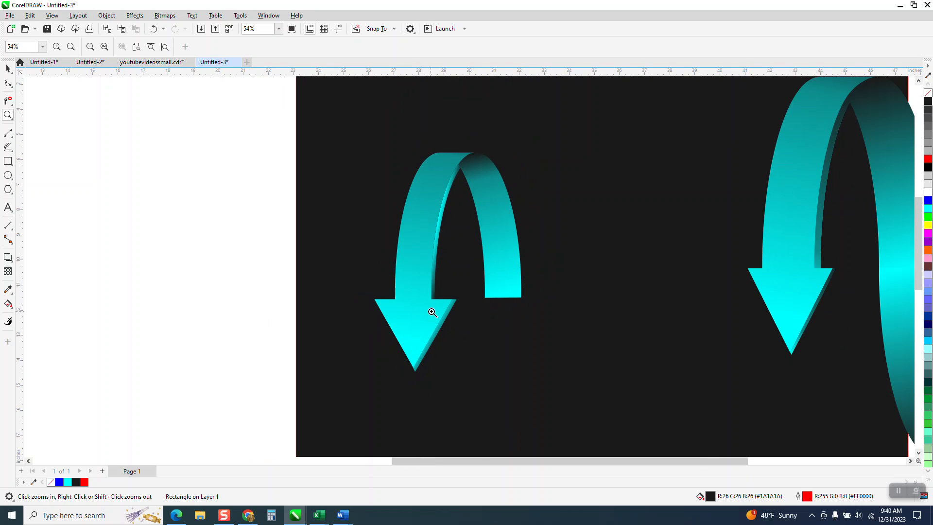